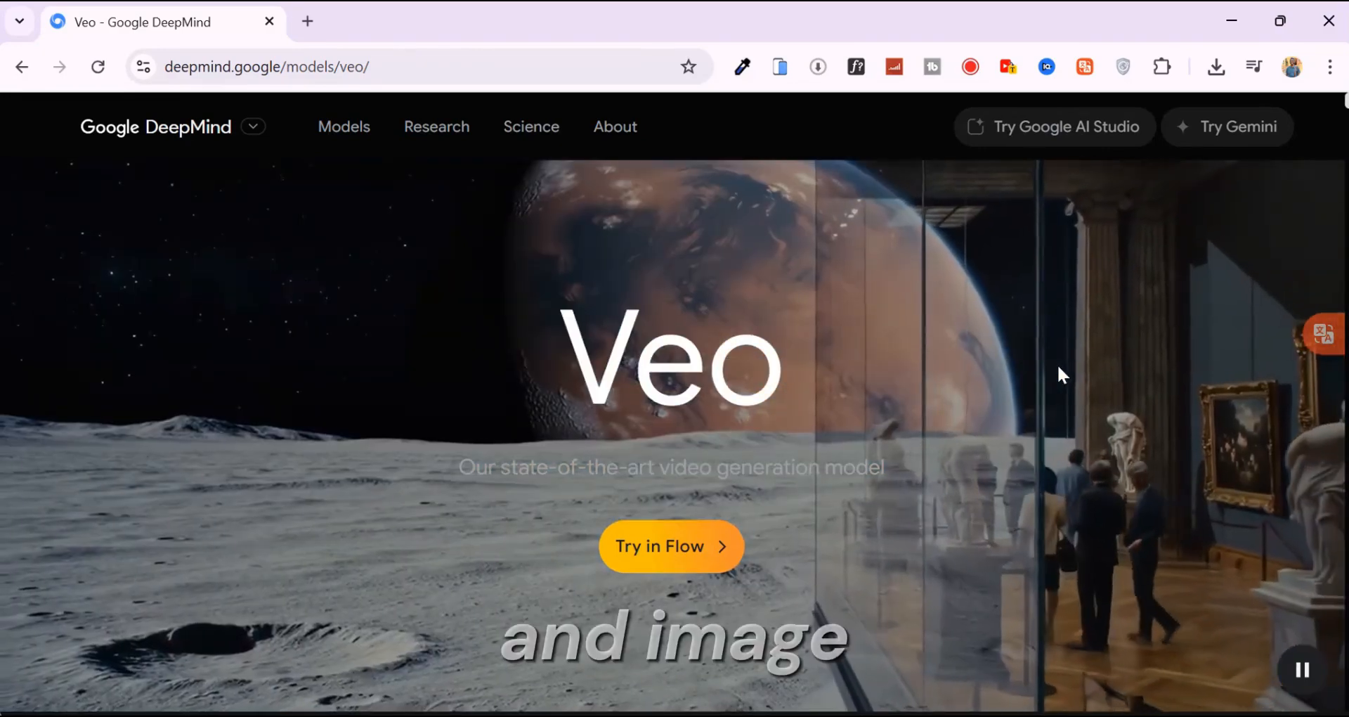
scroll(1057, 364, down, 1)
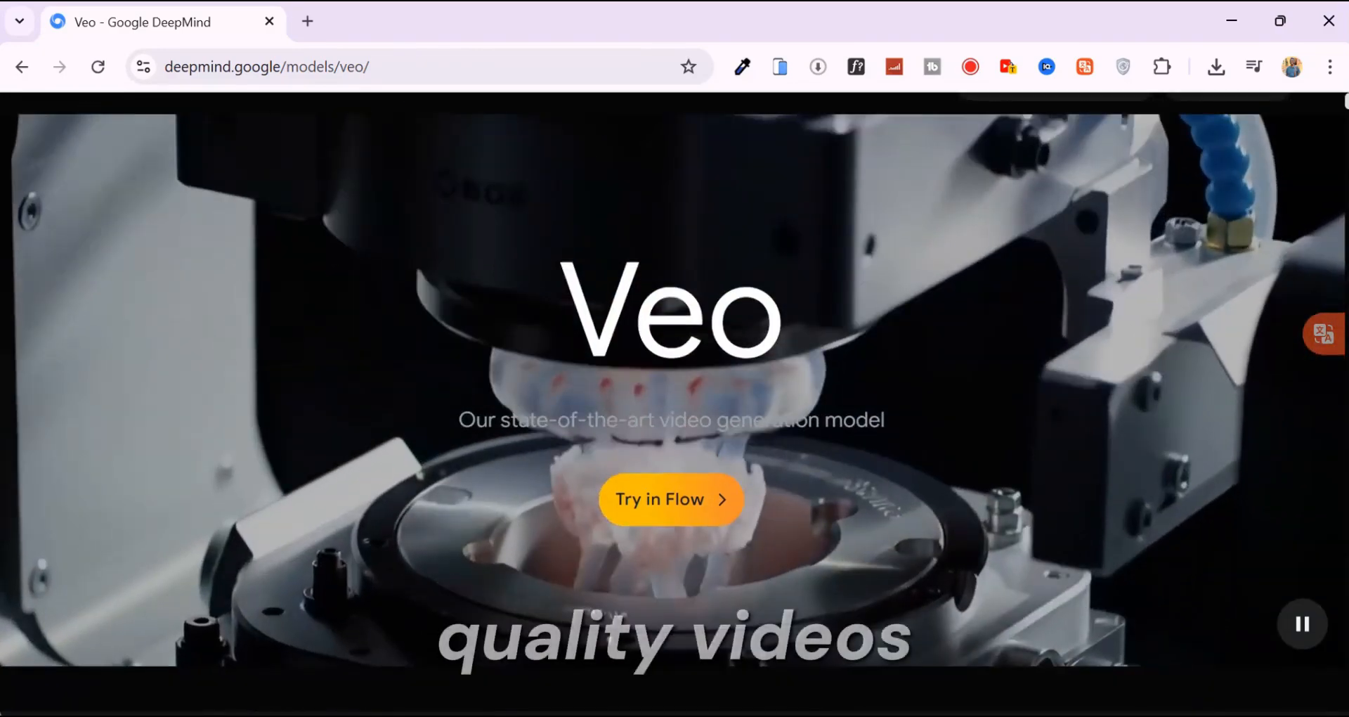
scroll(1058, 363, down, 3)
scroll(1057, 364, down, 2)
scroll(1056, 364, down, 2)
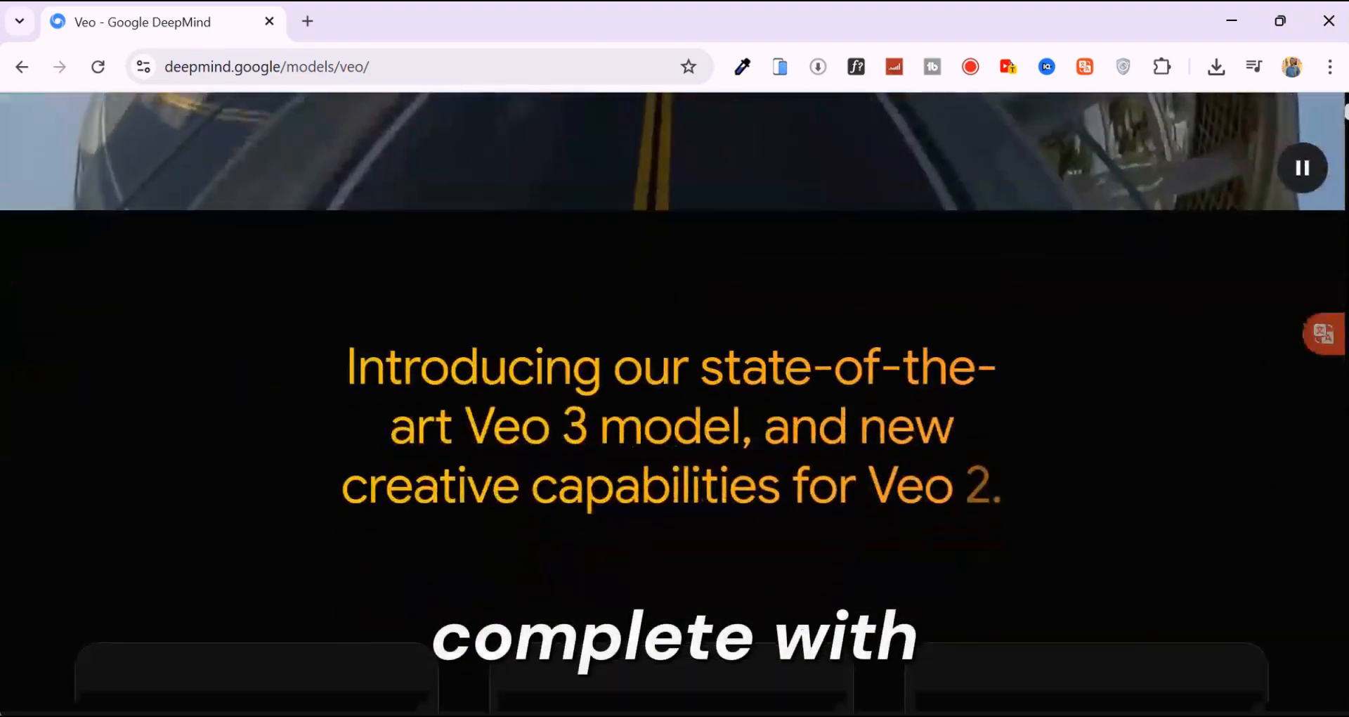
scroll(1057, 363, down, 2)
scroll(1058, 363, down, 1)
scroll(1057, 363, down, 3)
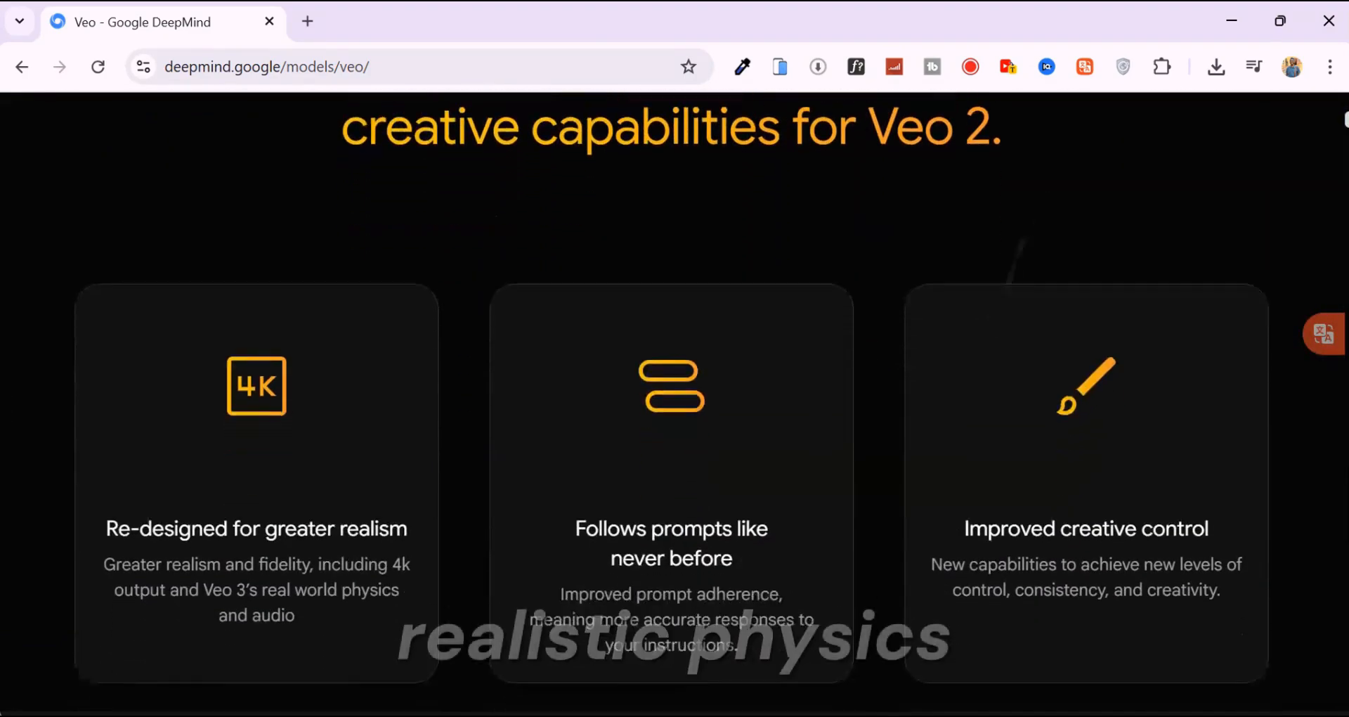
scroll(1057, 364, down, 2)
scroll(1057, 363, down, 3)
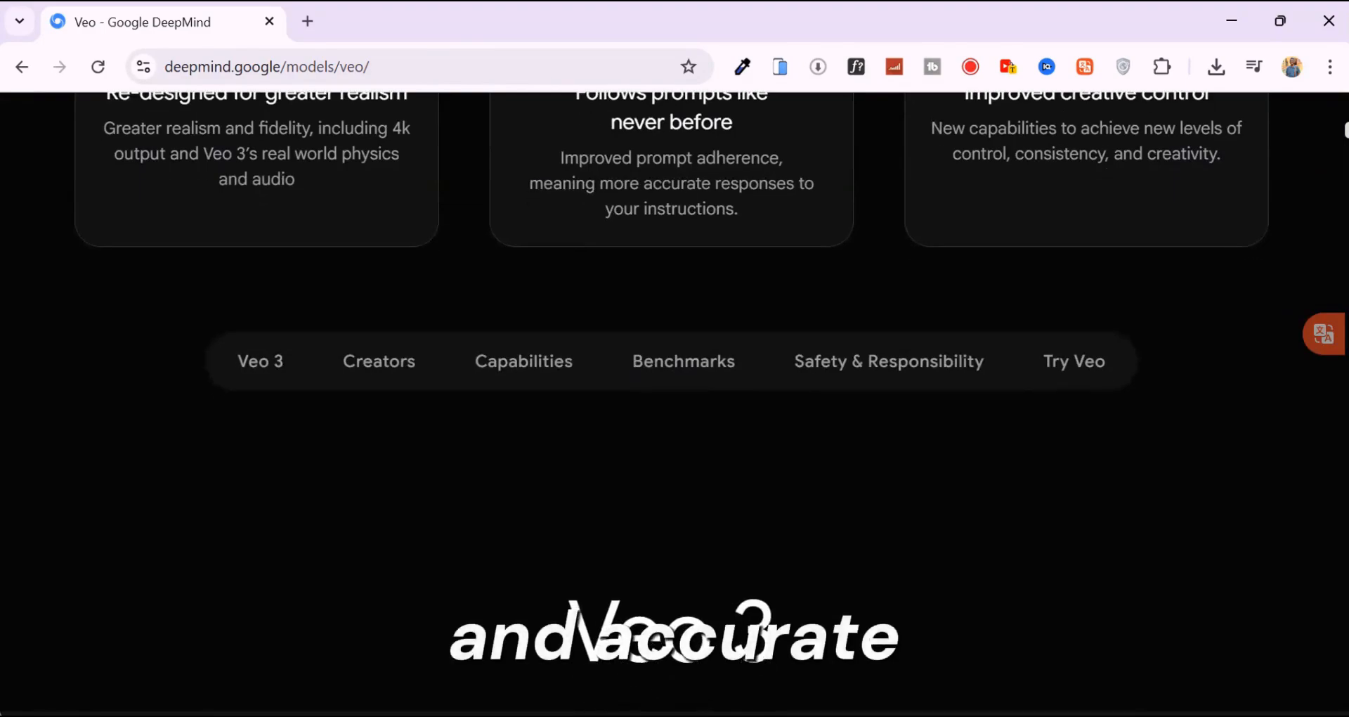
scroll(1057, 363, down, 2)
scroll(1057, 364, down, 3)
scroll(1056, 364, down, 2)
scroll(1057, 364, down, 2)
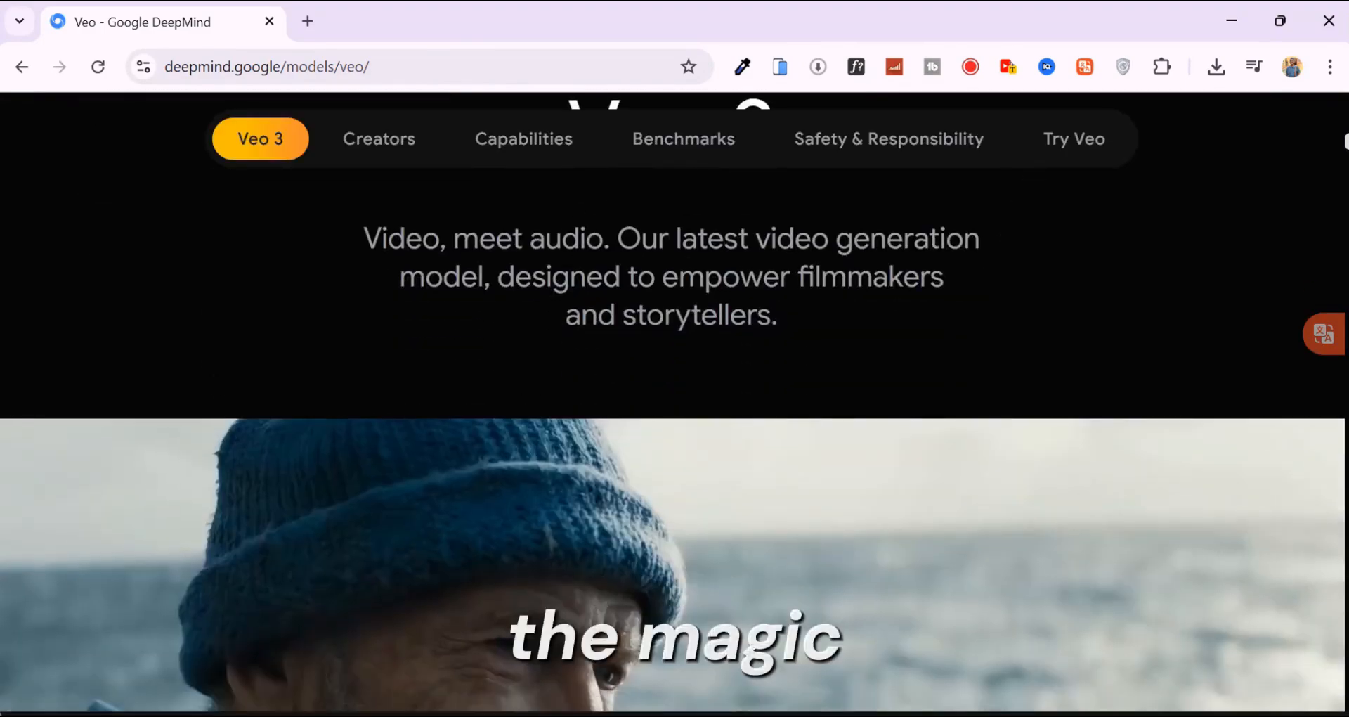
scroll(1057, 364, down, 3)
scroll(1057, 363, up, 1)
scroll(1057, 364, down, 2)
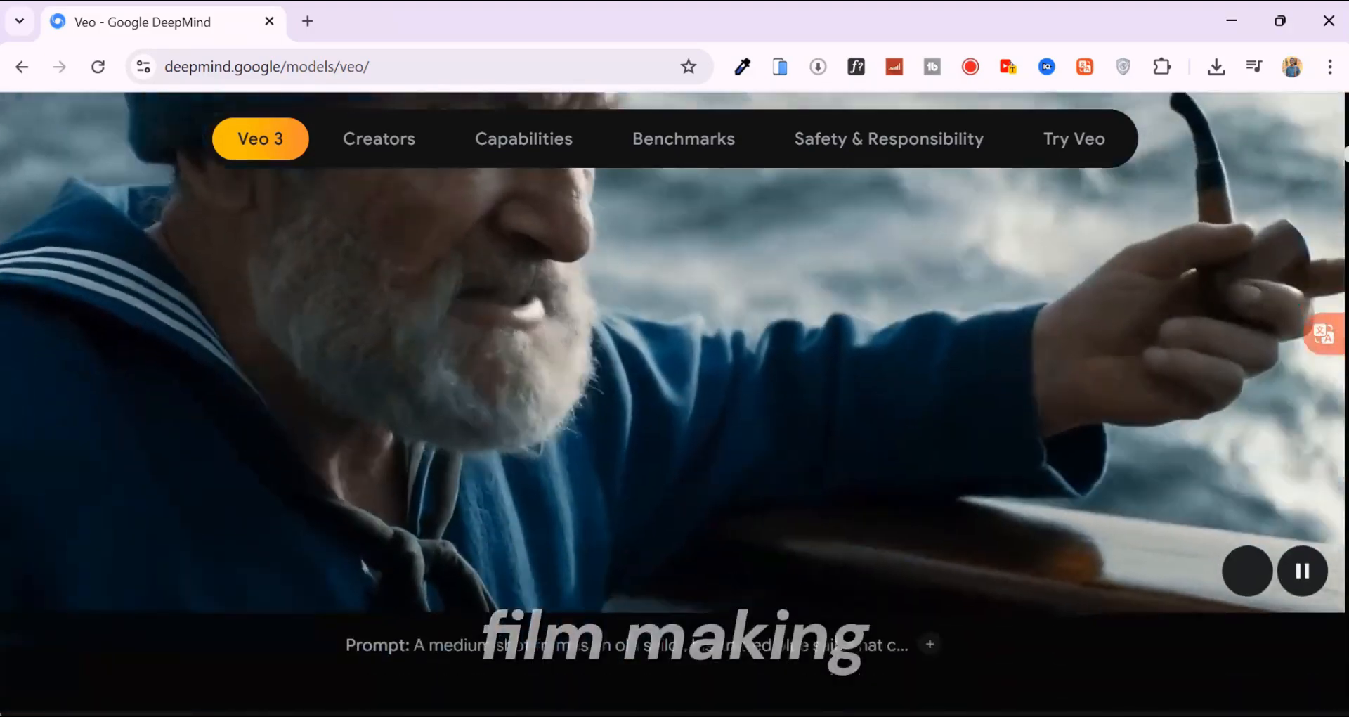
scroll(1057, 364, down, 2)
scroll(1057, 364, down, 2)
scroll(1057, 364, down, 2)
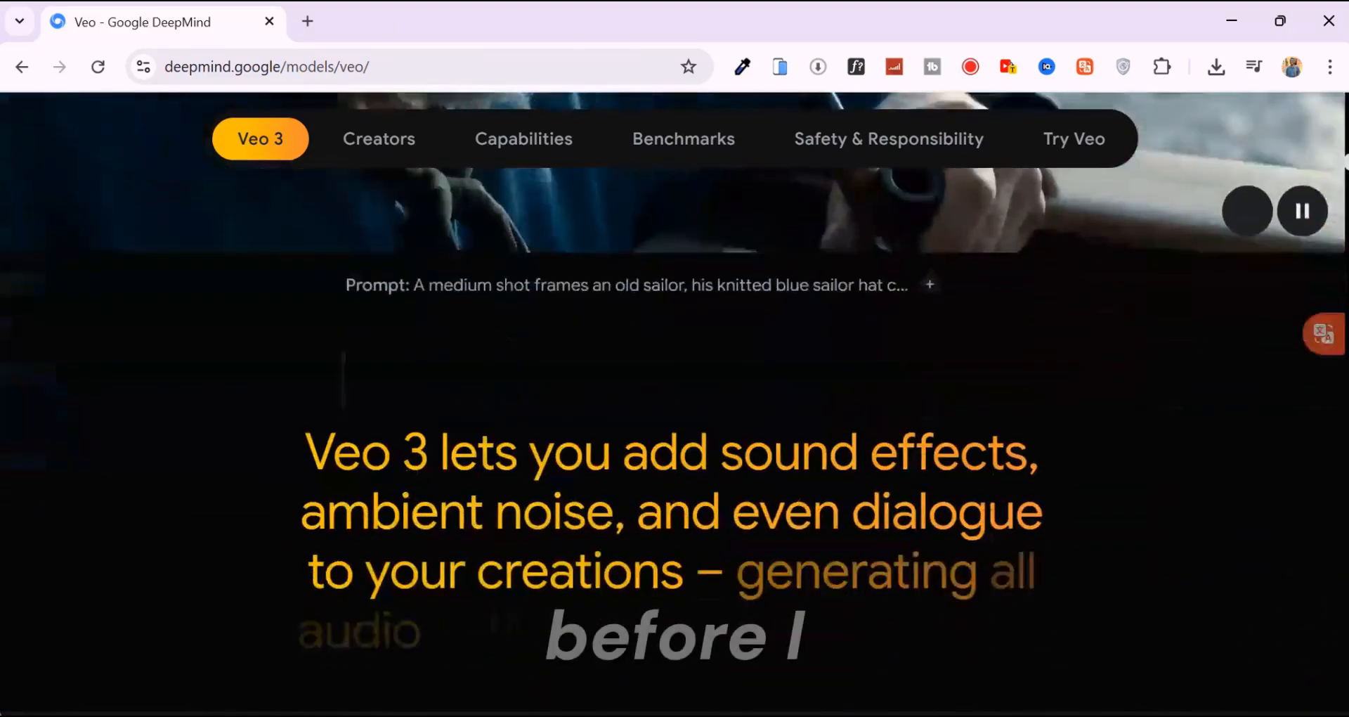
scroll(1056, 363, down, 2)
scroll(1057, 363, down, 2)
scroll(1057, 364, down, 2)
scroll(1057, 364, down, 2)
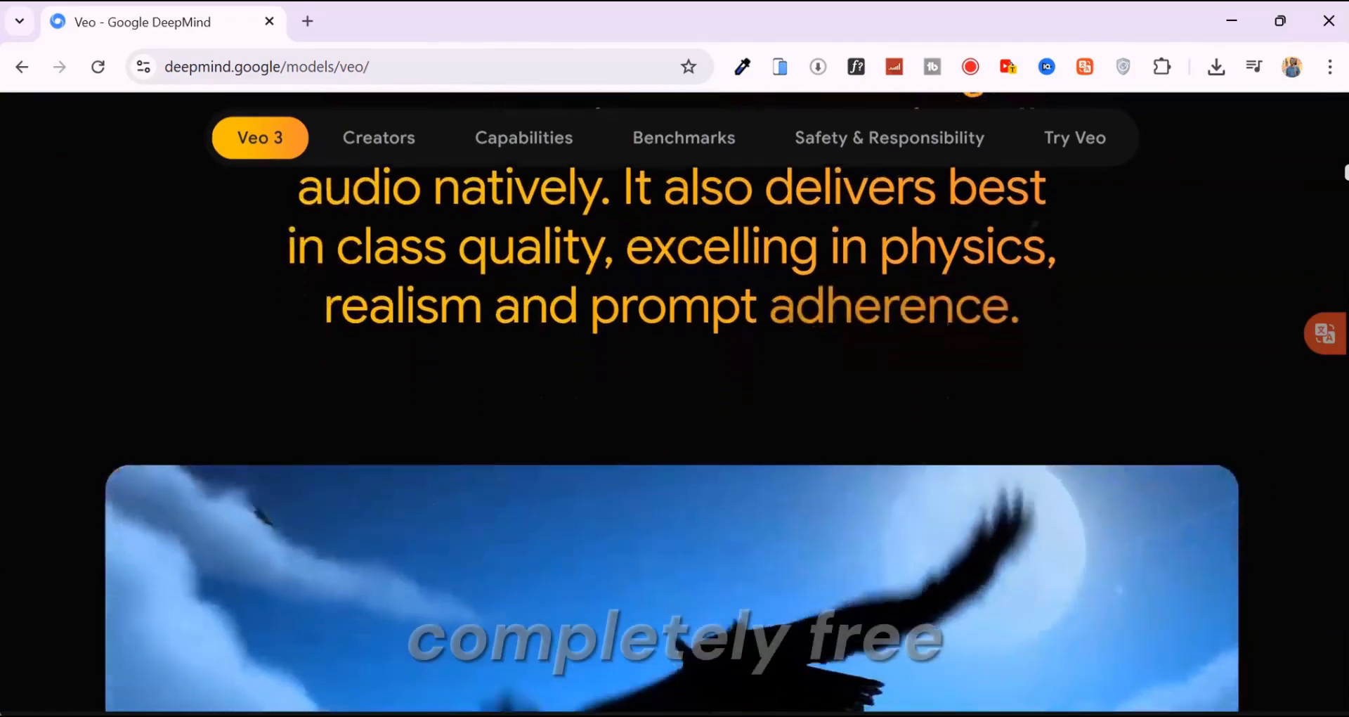
scroll(1058, 364, down, 2)
scroll(1057, 364, down, 2)
scroll(1057, 364, down, 2)
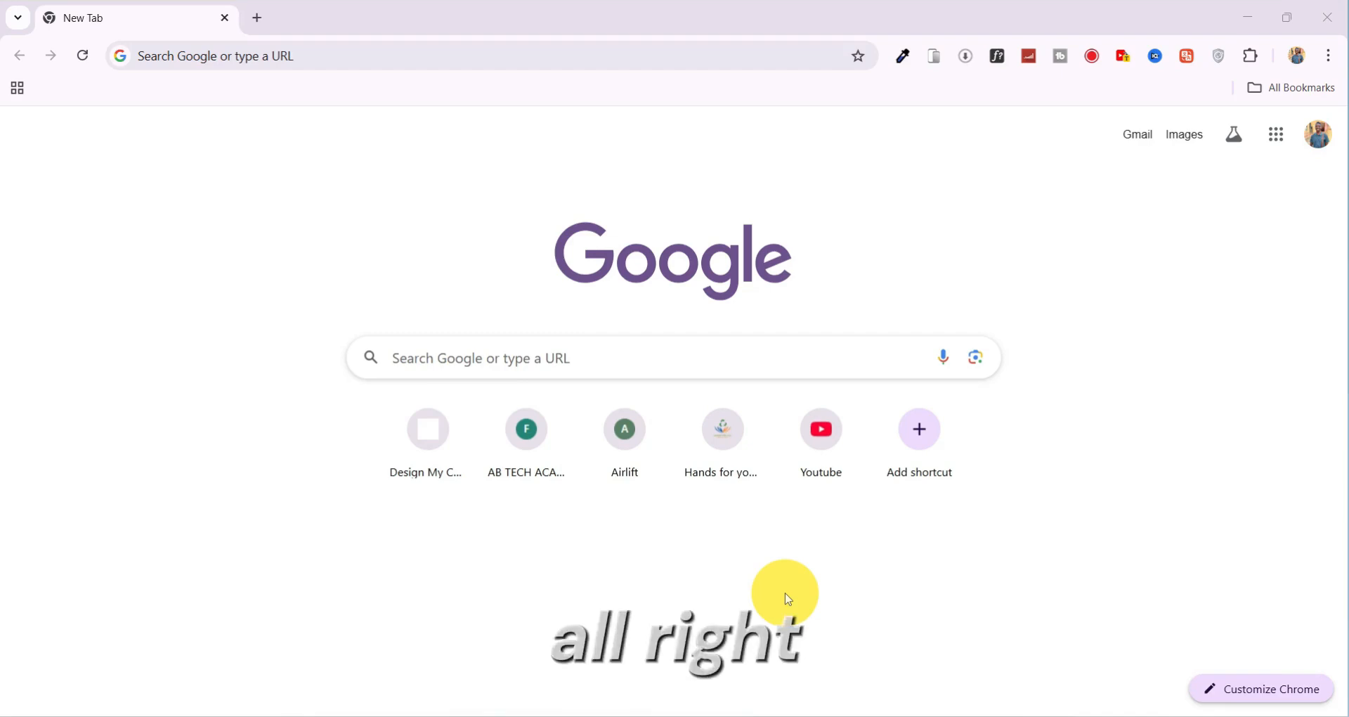
Step: Search Google for 'flow by google' and follow the Google Labs Flow result
click(449, 363)
text(flow by goo)
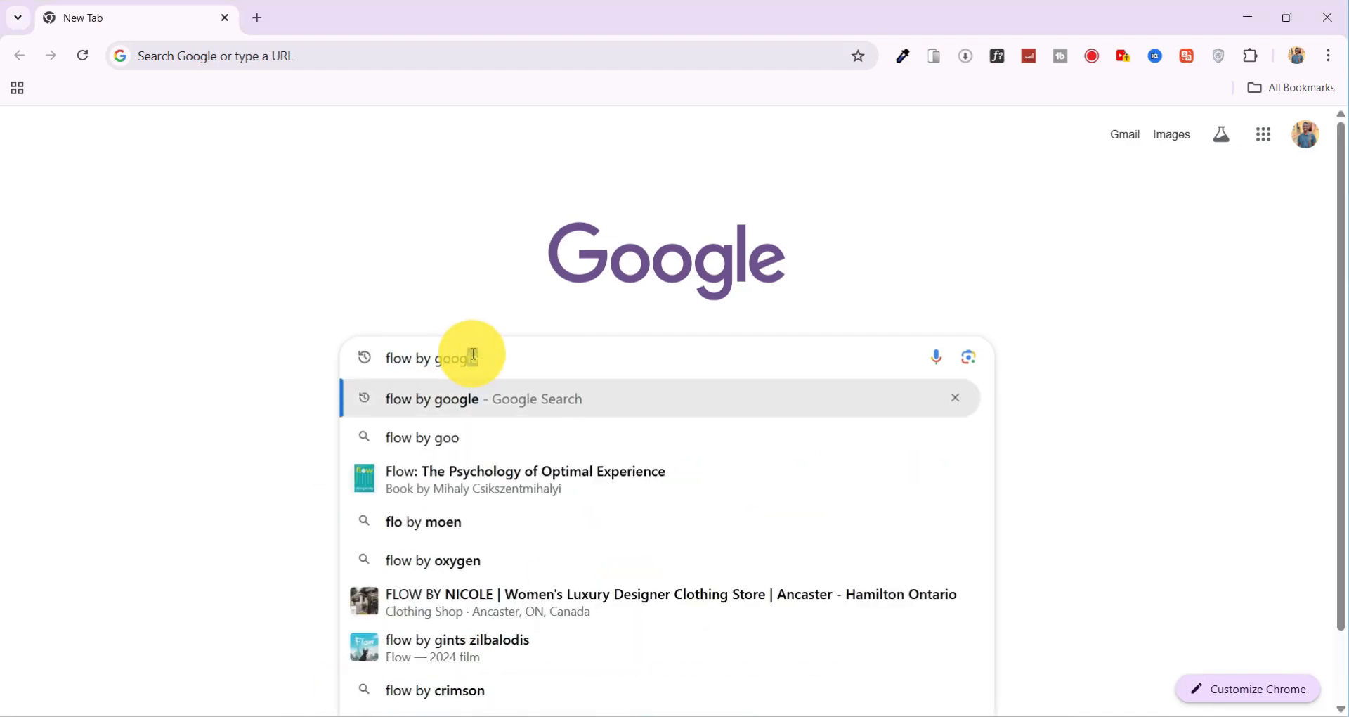
text(g)
key(Return)
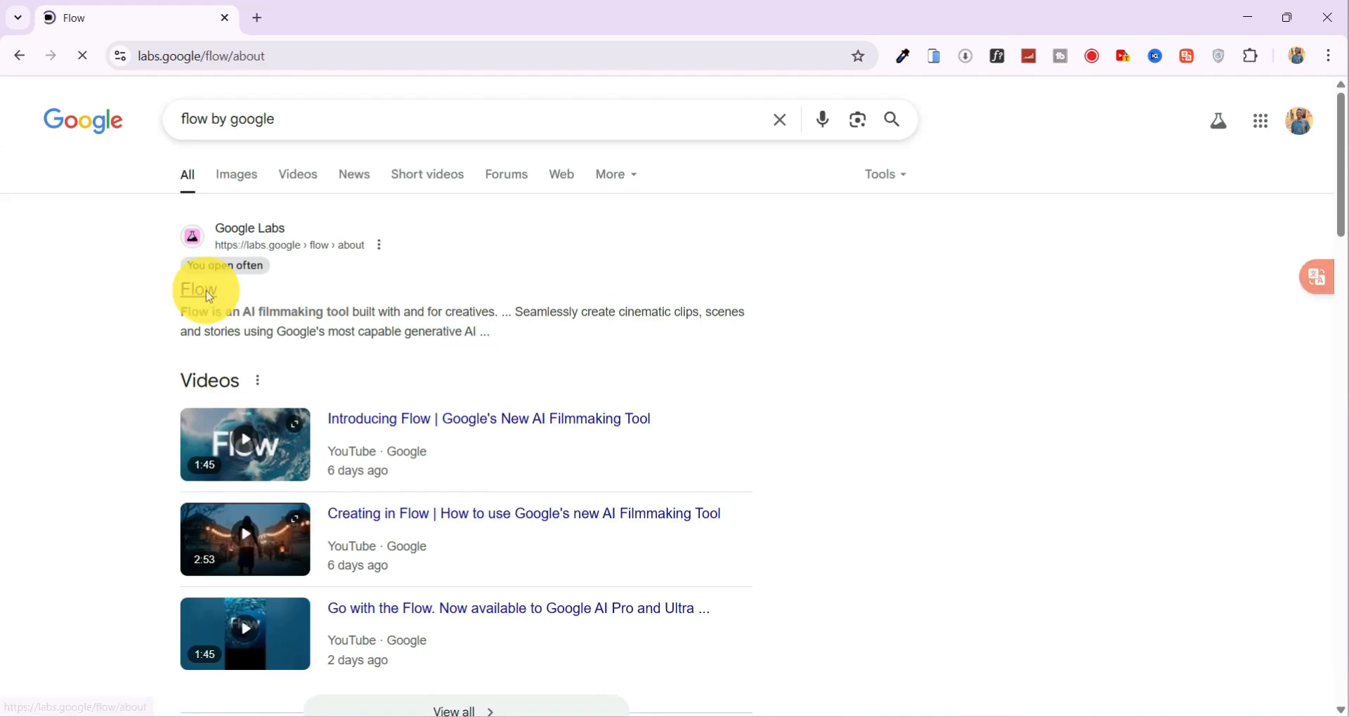
click(201, 291)
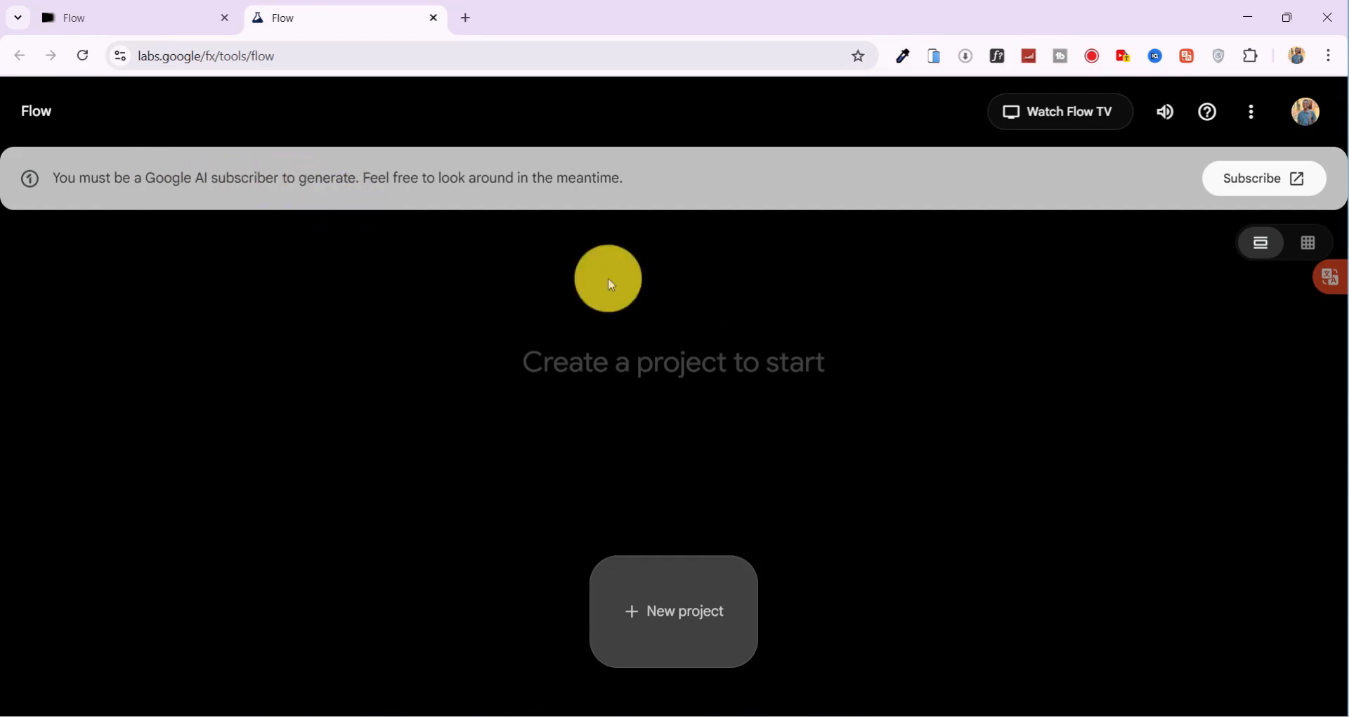
Step: Go to the Google AI subscription offer and review the $0/mo Flow Pro price
click(1271, 179)
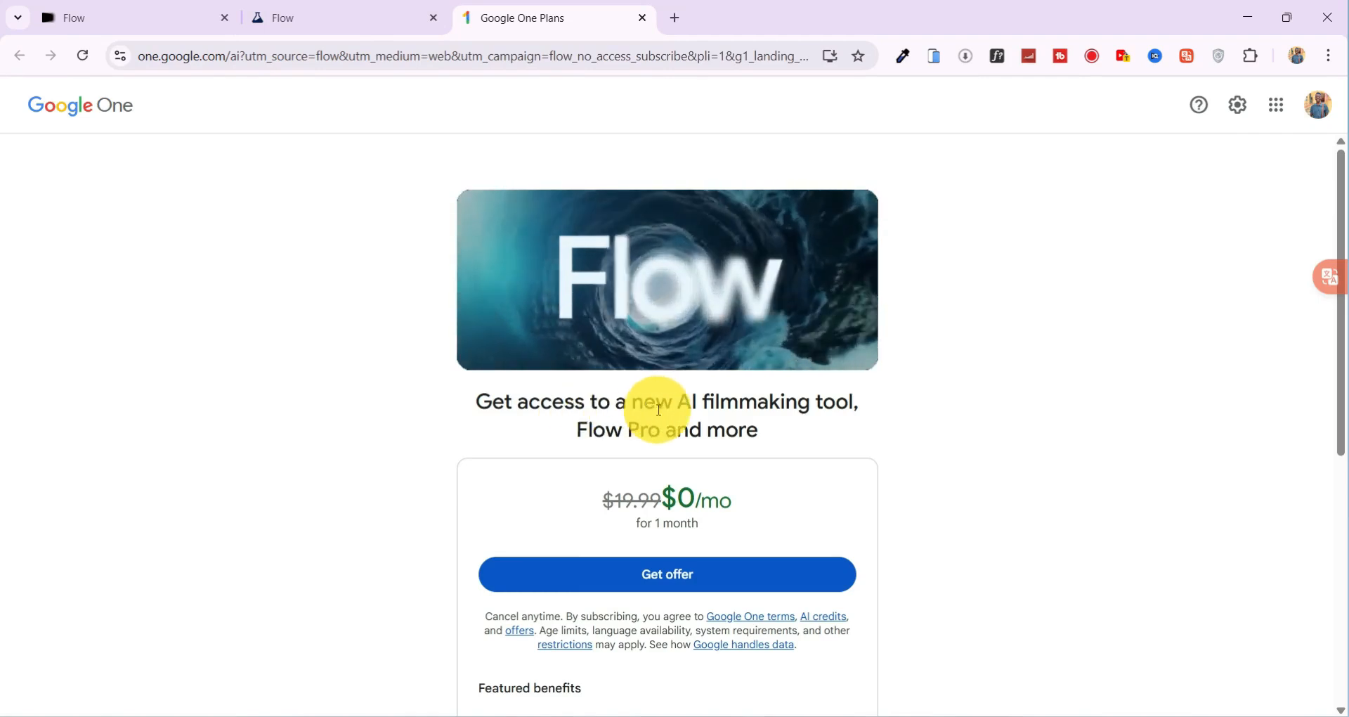
scroll(786, 461, down, 1)
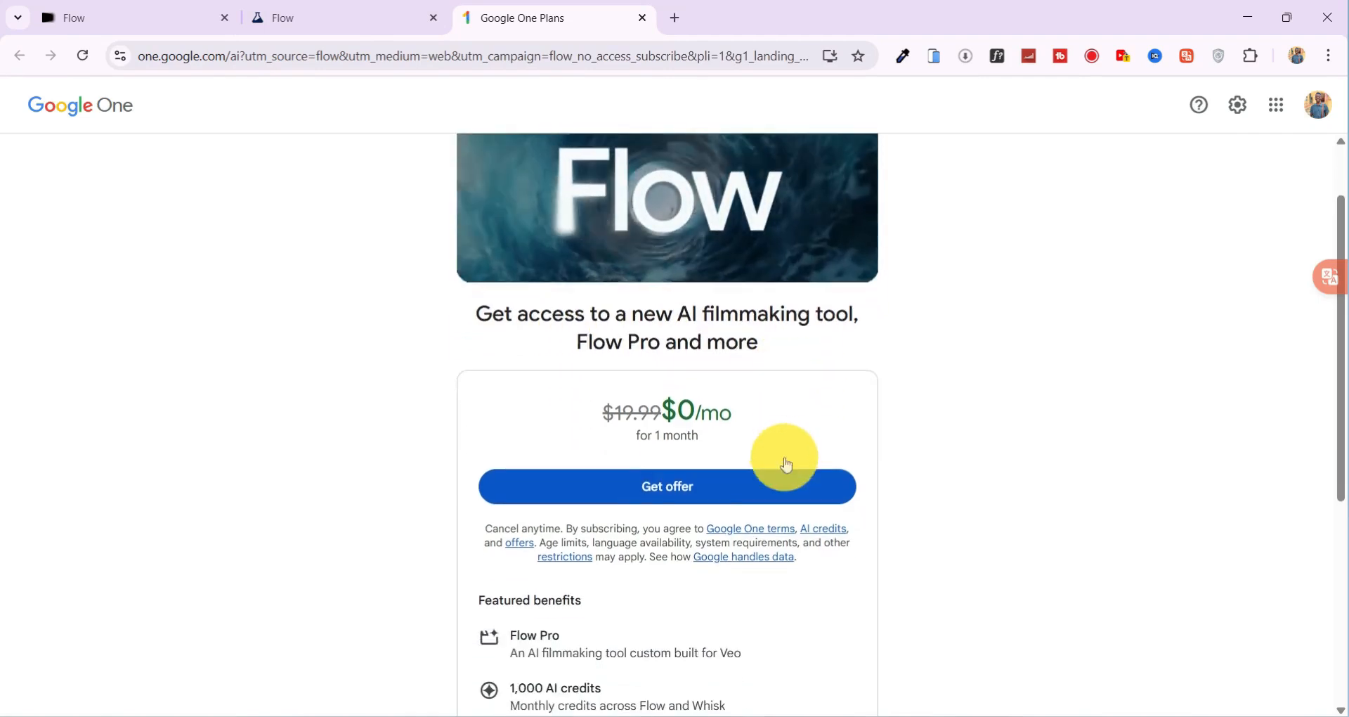
drag(664, 411, 739, 404)
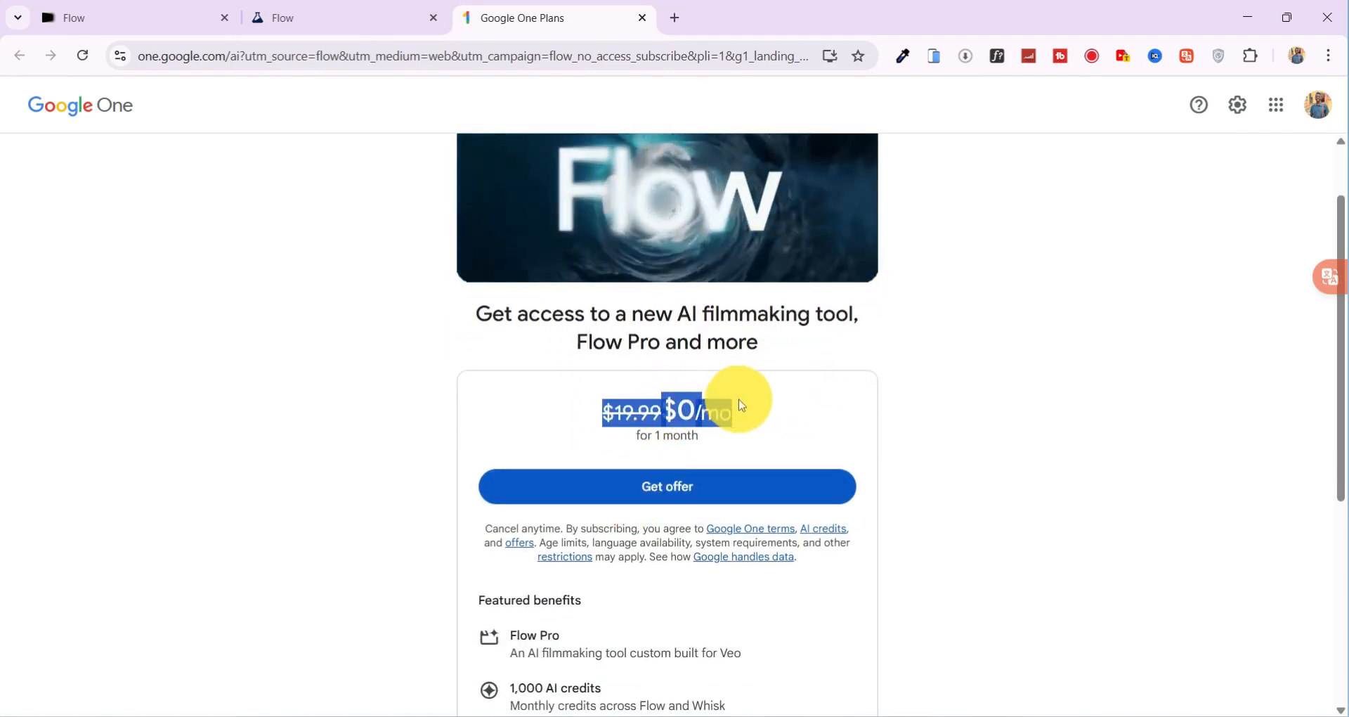
click(739, 417)
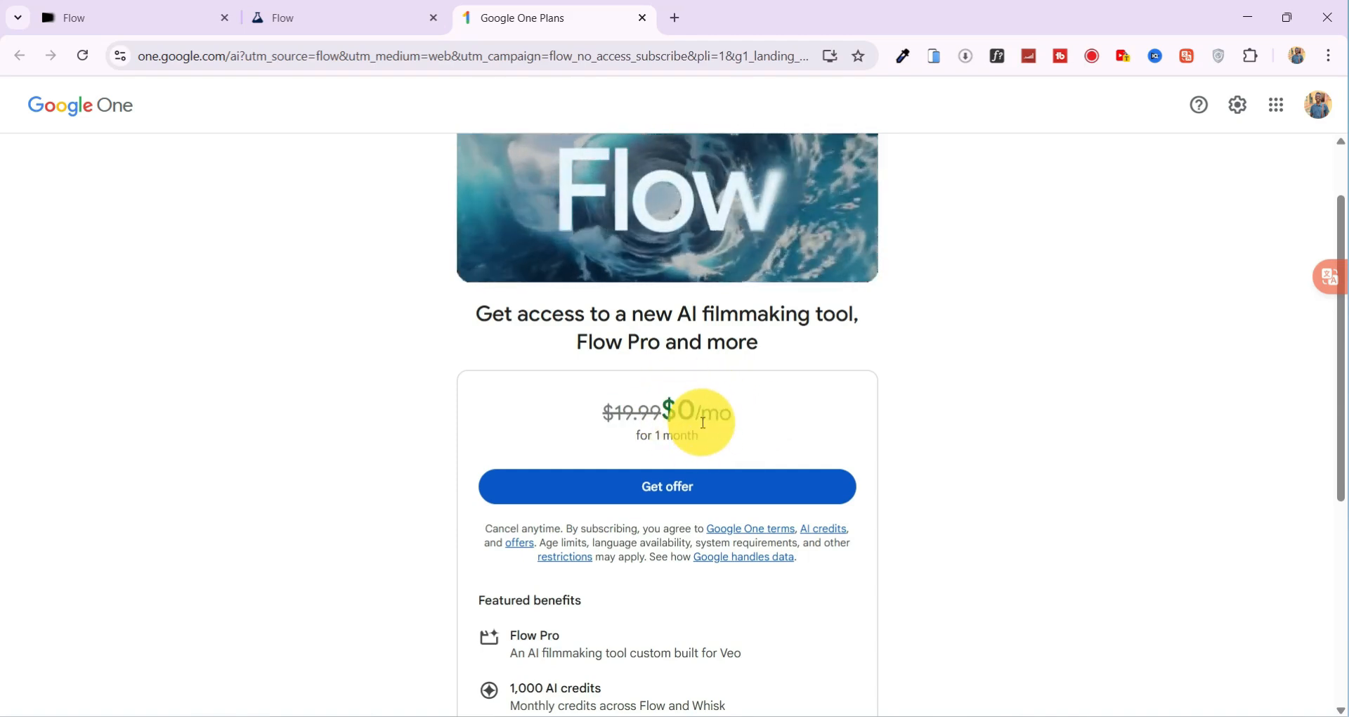
scroll(701, 475, down, 3)
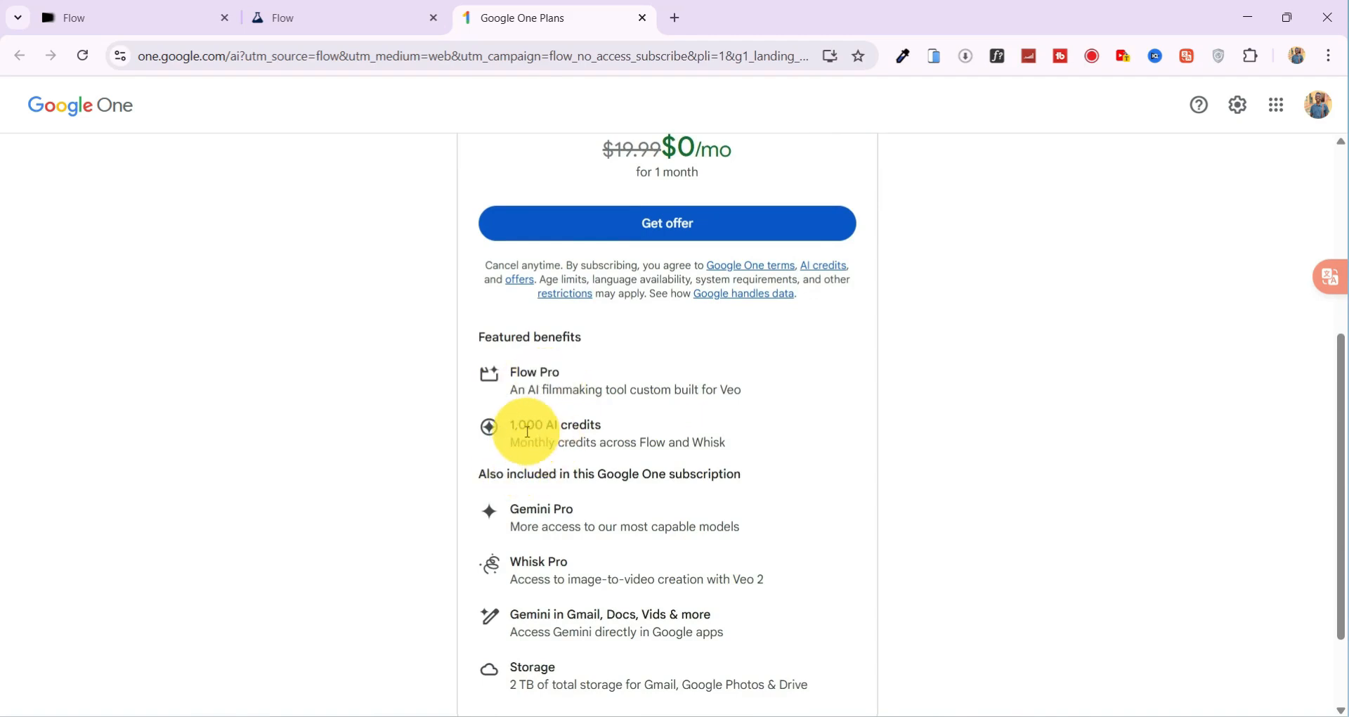
scroll(569, 437, down, 1)
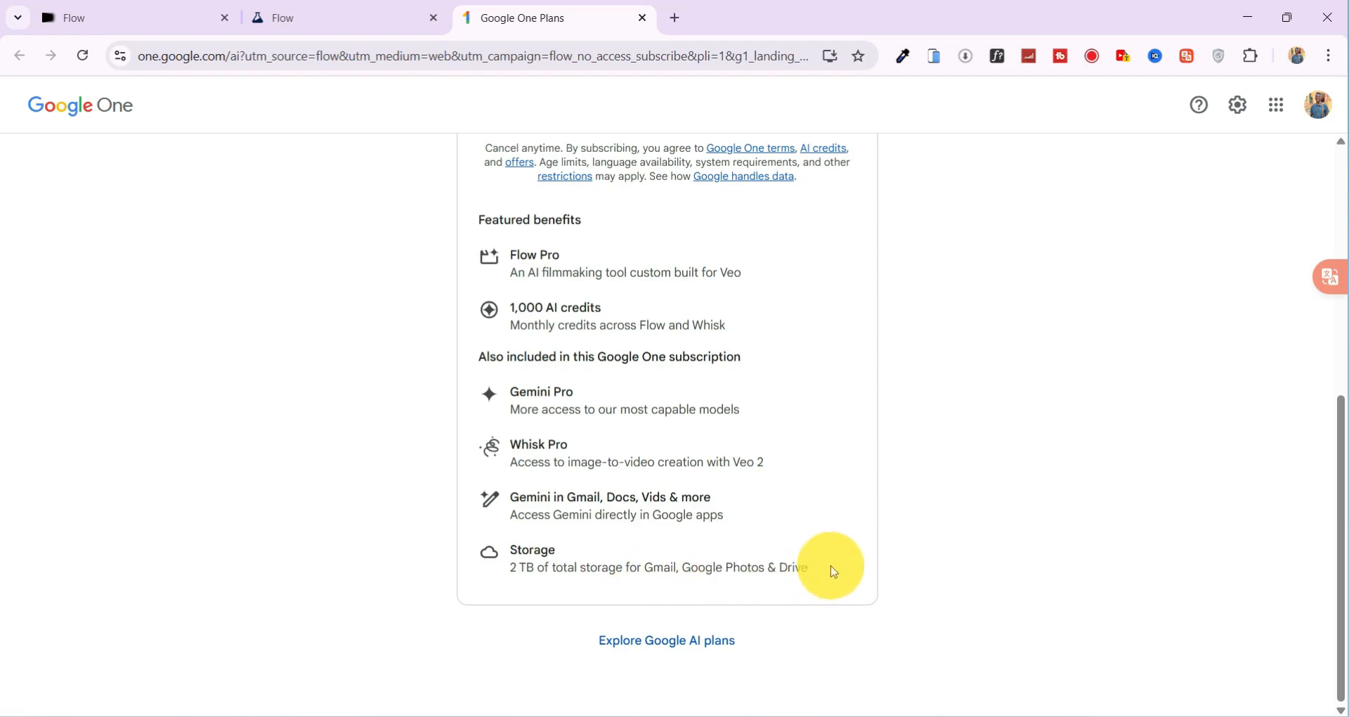
scroll(789, 440, up, 1)
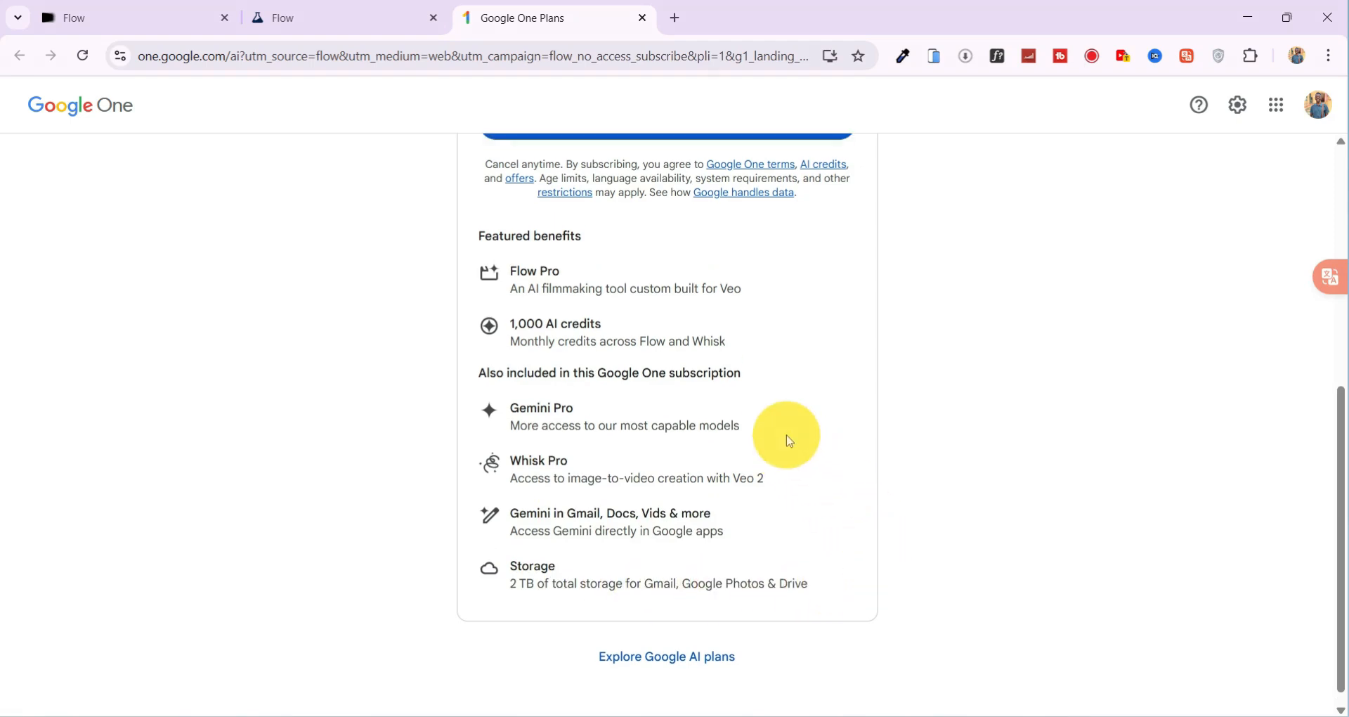
scroll(788, 440, up, 5)
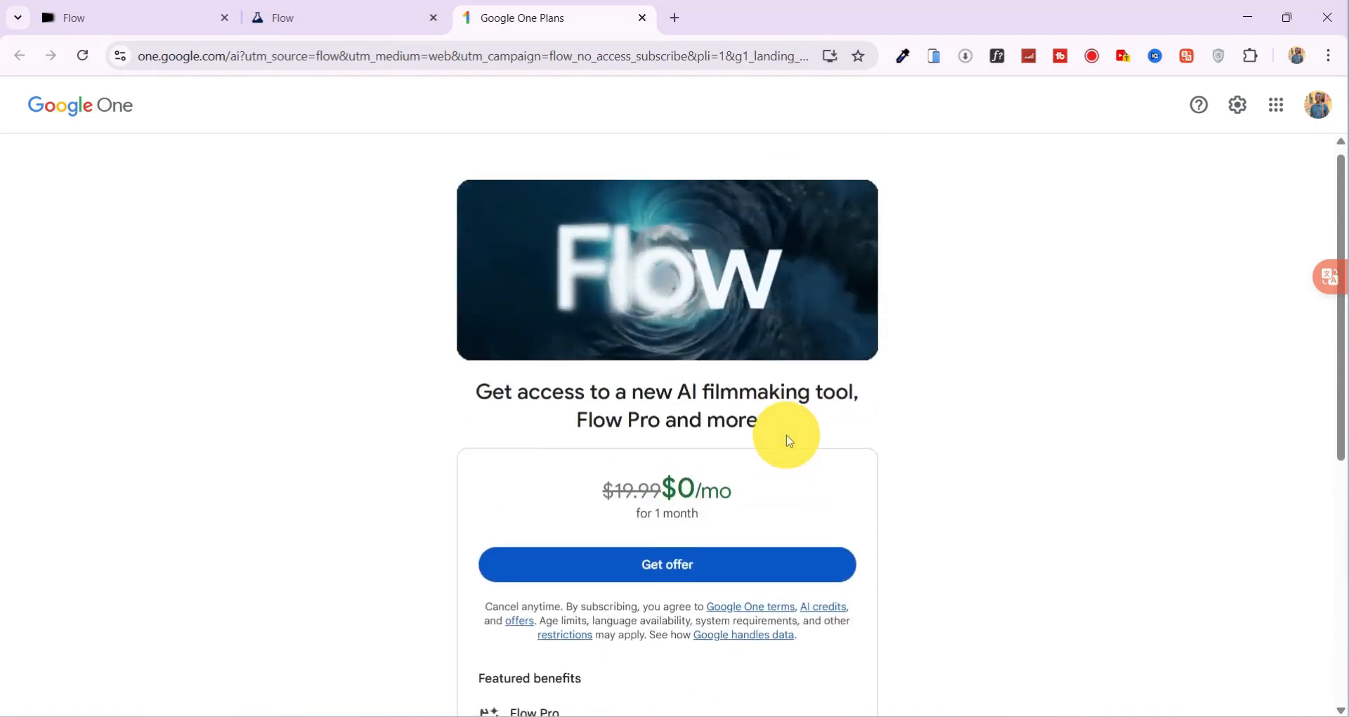
scroll(696, 422, down, 1)
Step: Claim the free one-month Flow Pro offer, accept the Google One terms, and add a payment card
click(691, 401)
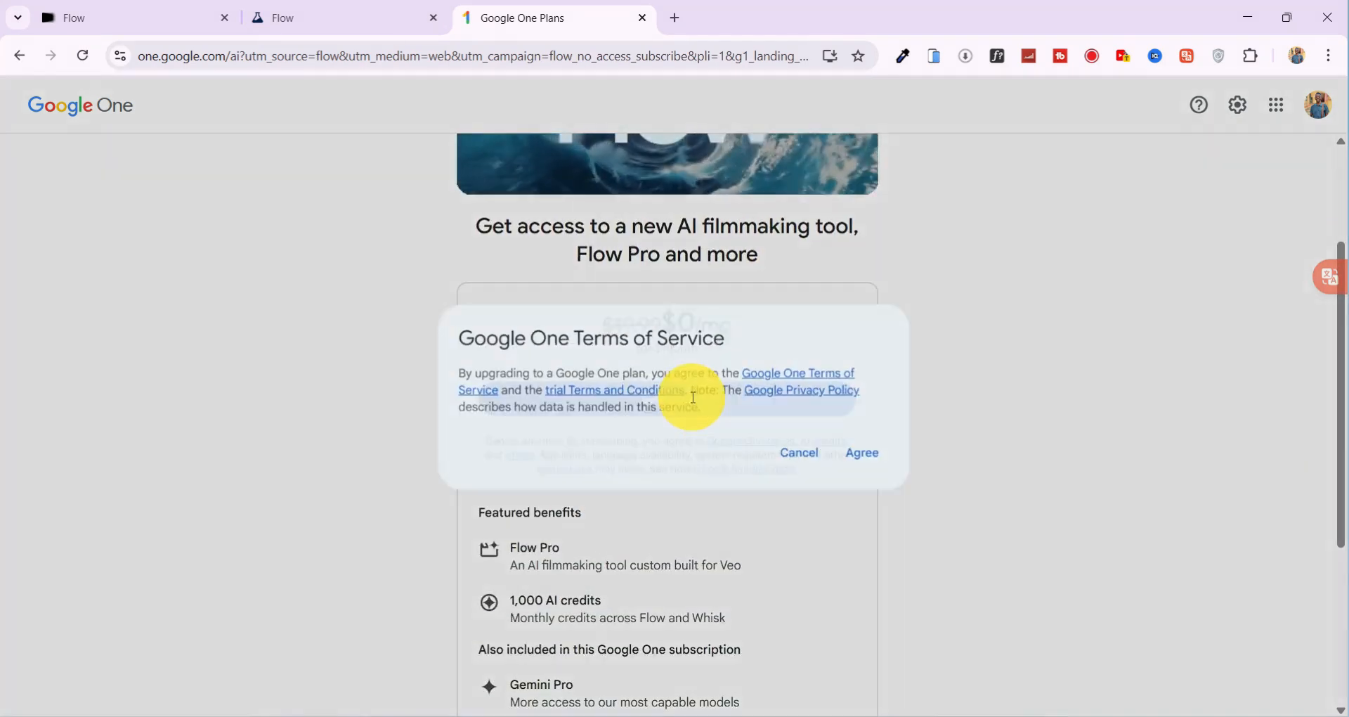
click(873, 456)
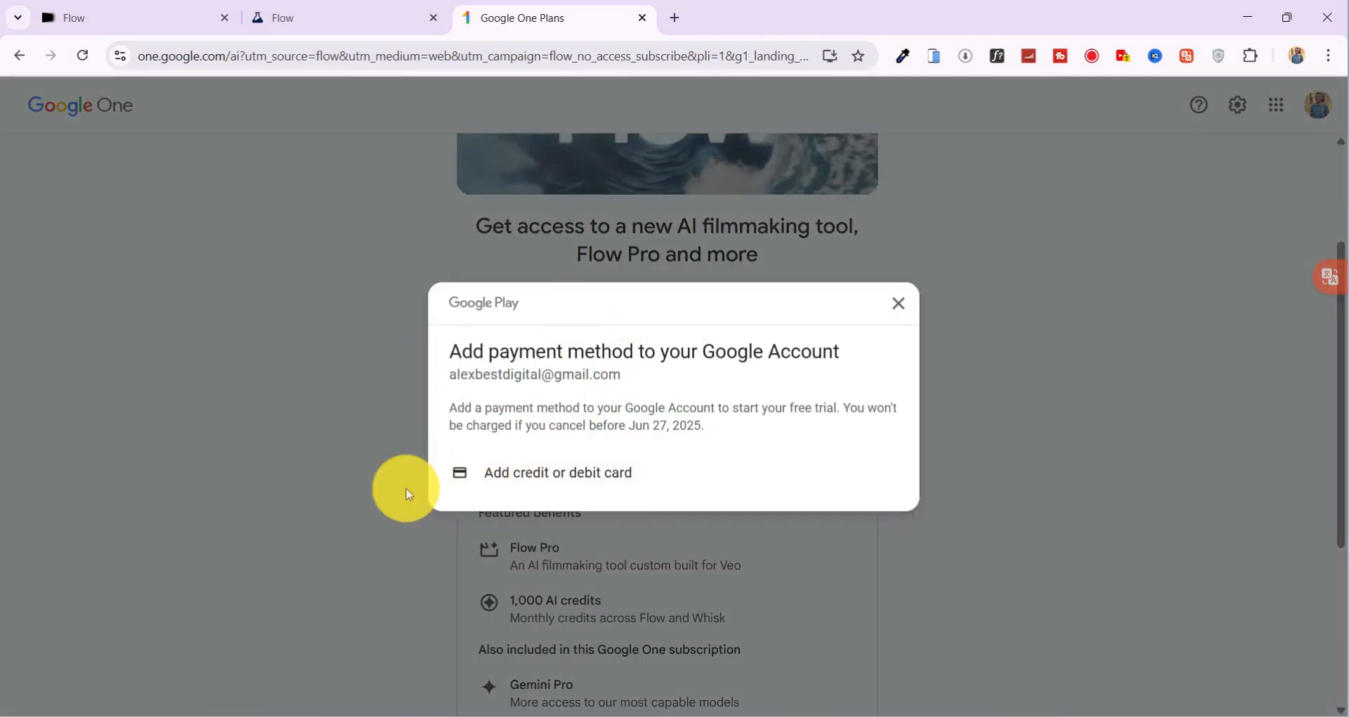
click(576, 474)
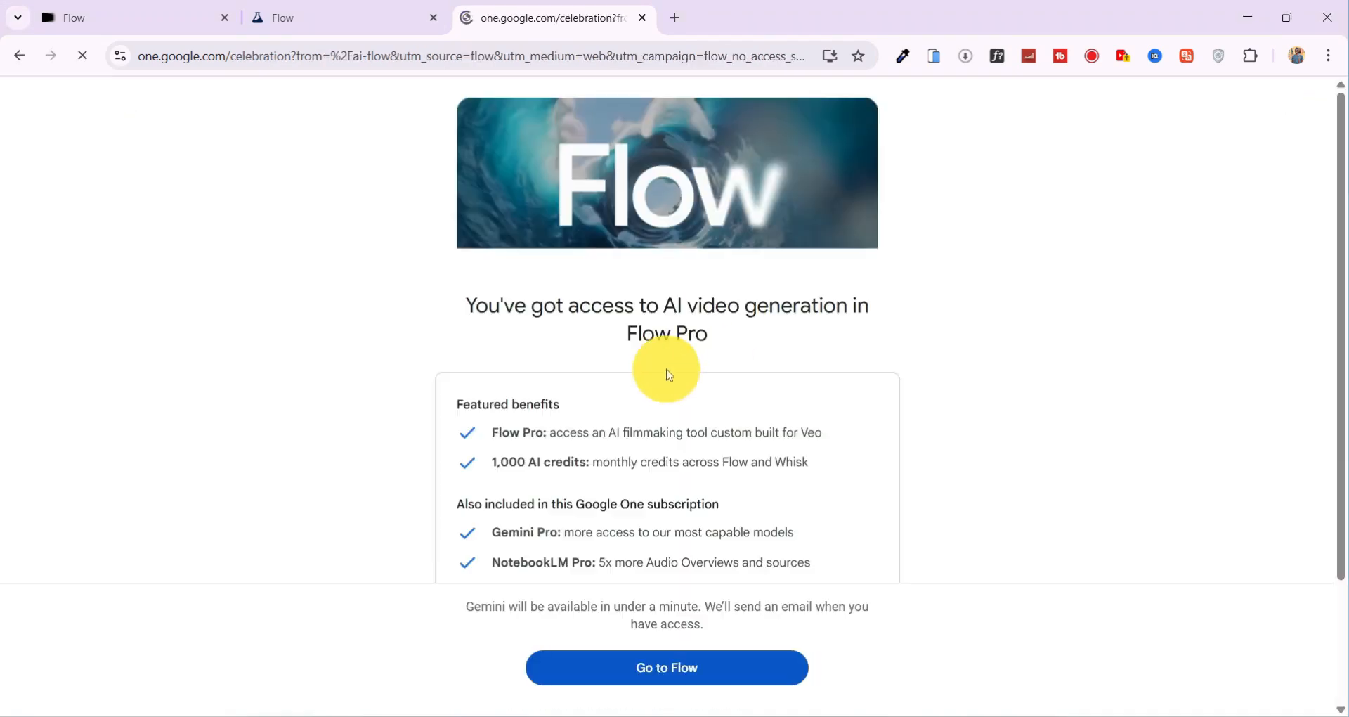
Step: Enter Flow with the new access and dismiss the Veo 3 welcome message
click(677, 669)
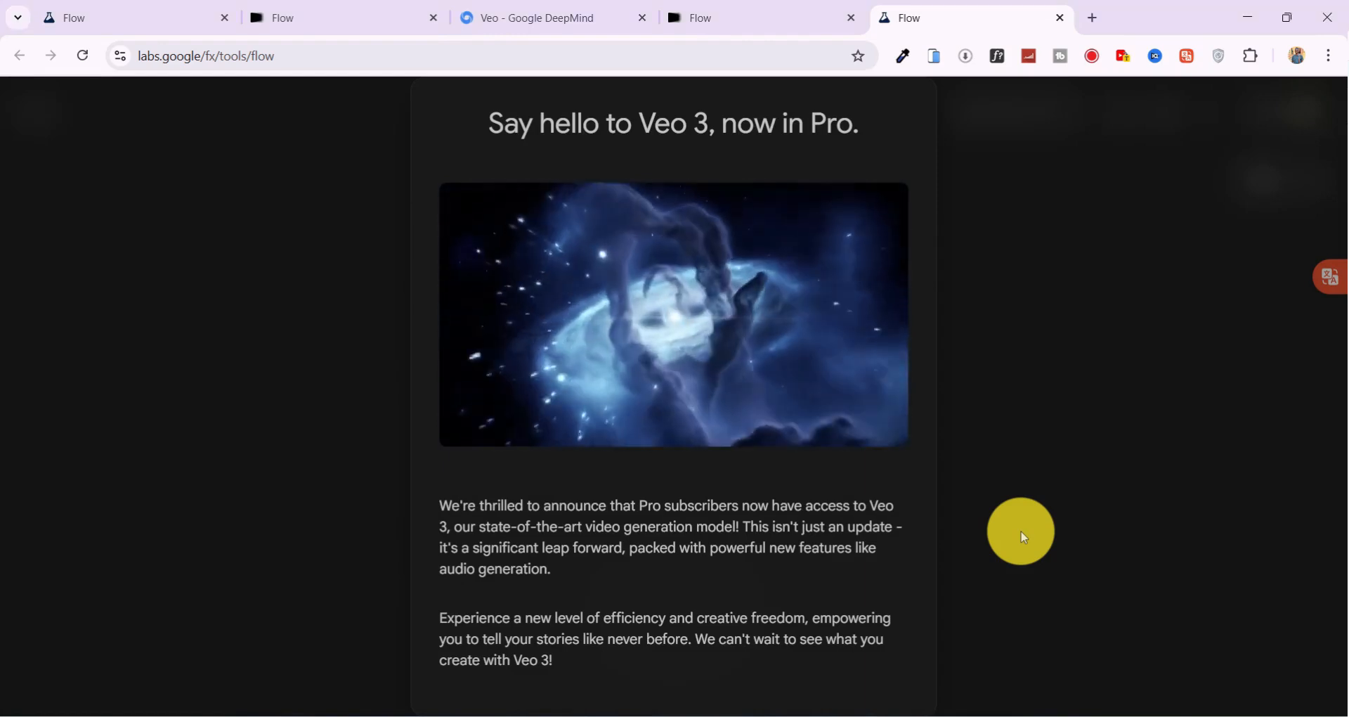
scroll(1021, 535, down, 1)
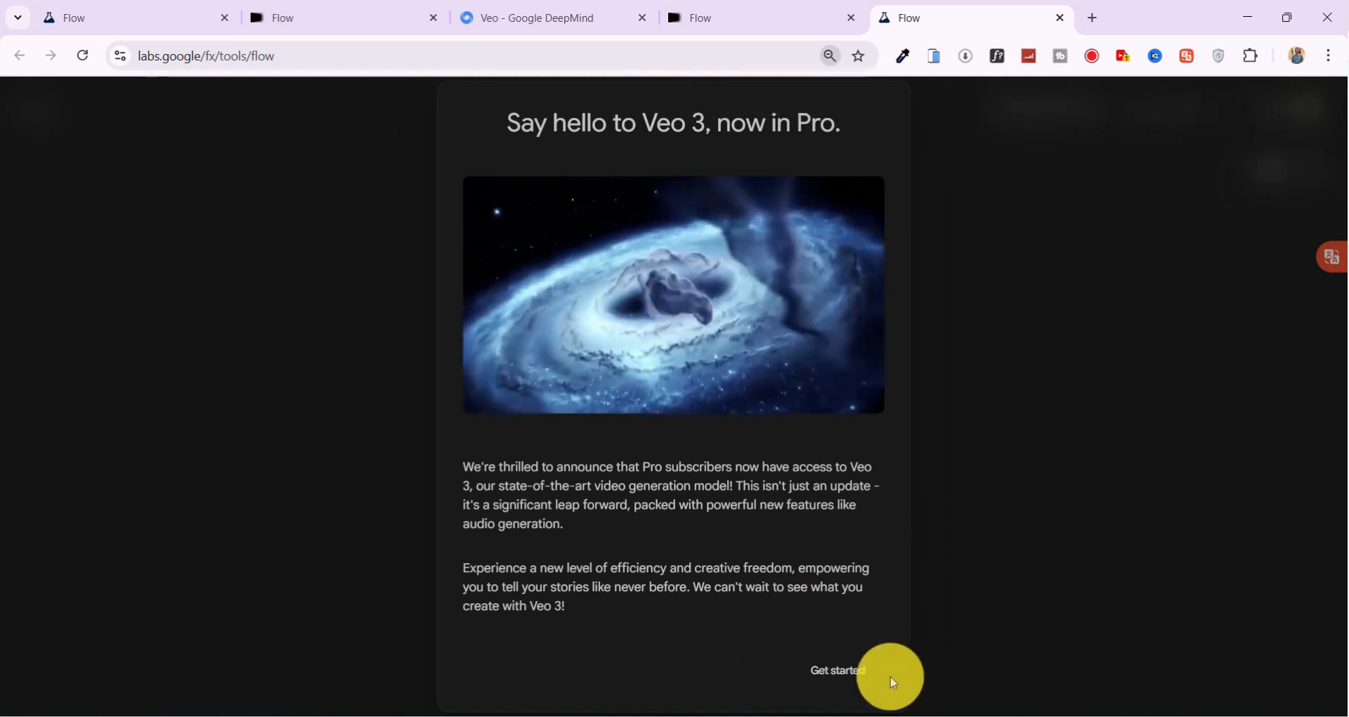
click(844, 670)
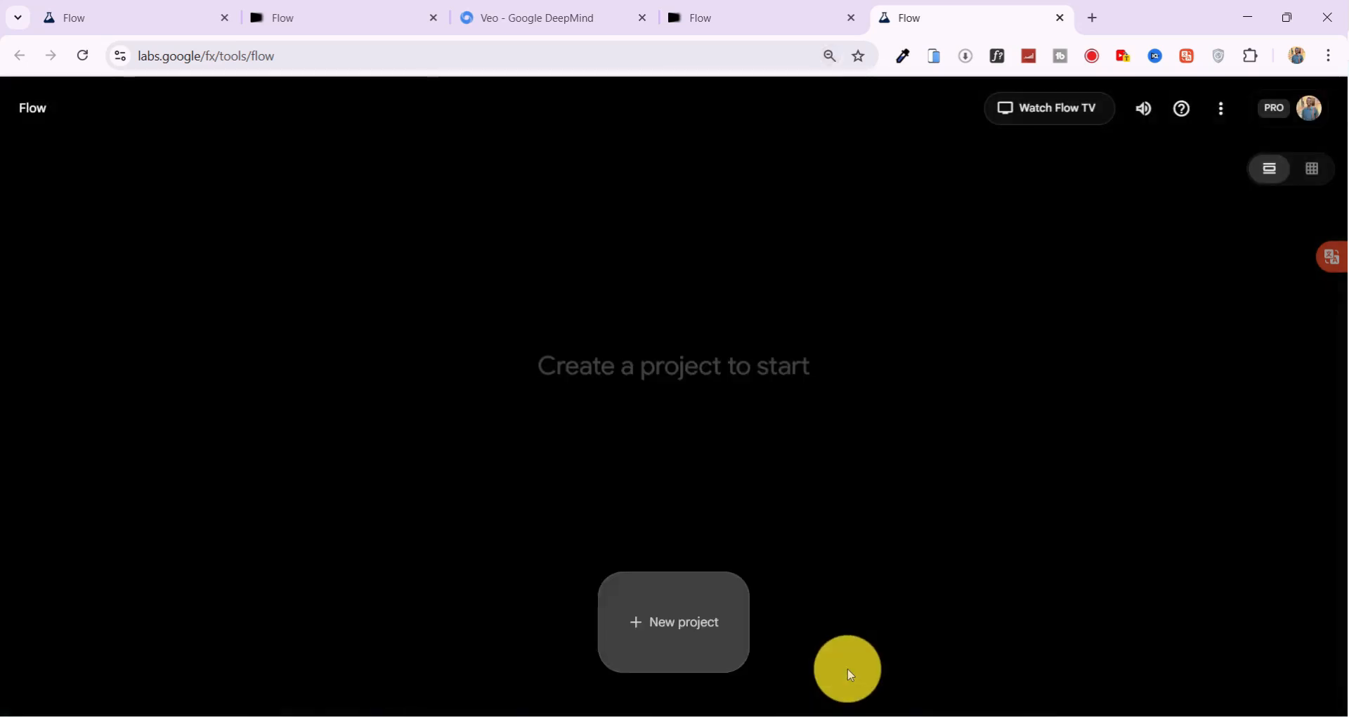
scroll(845, 546, up, 1)
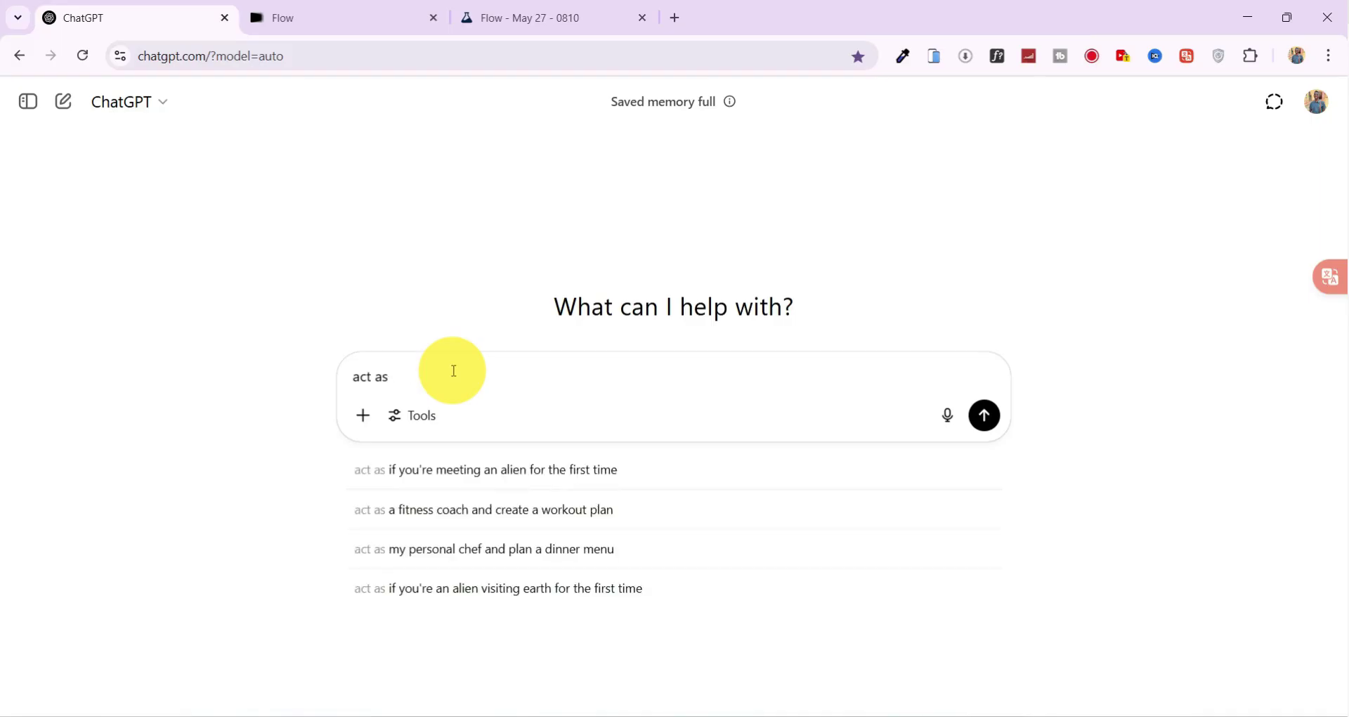
text(a professional [prompt engineer, enhance the prompts i will paste below for better results in)
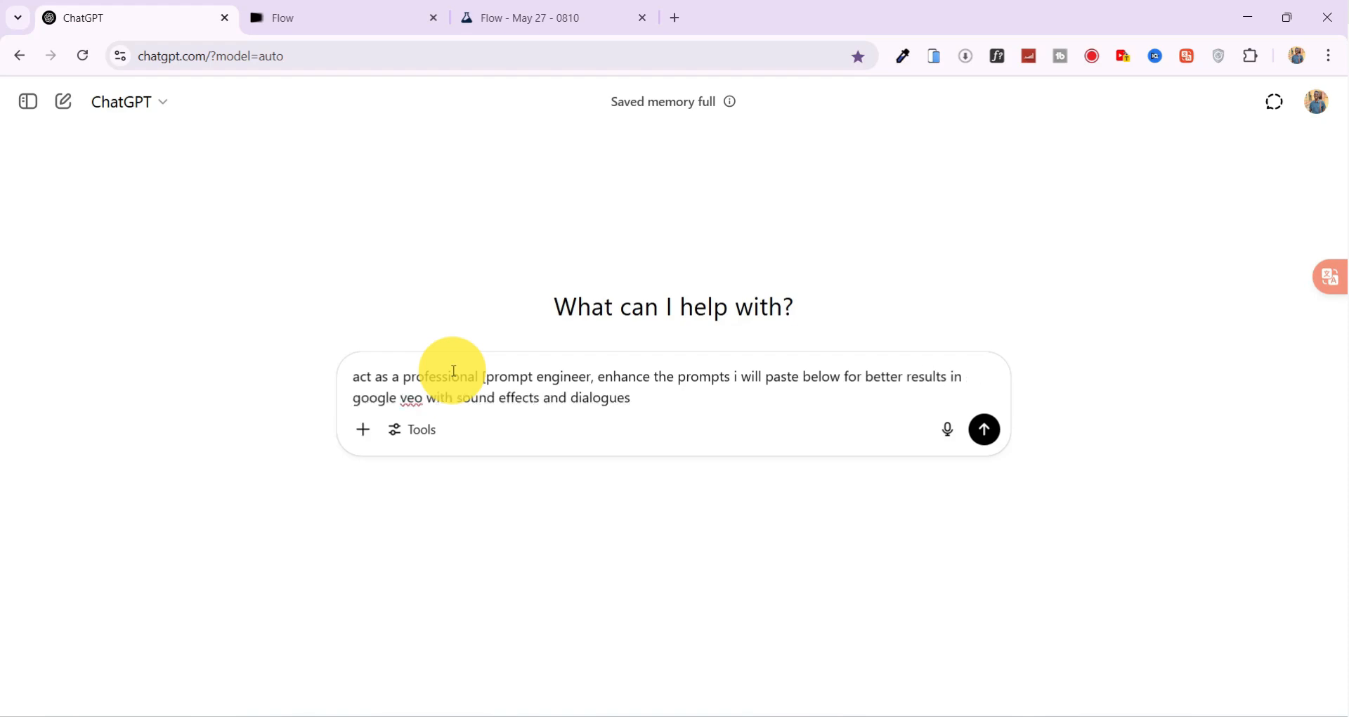
Step: Send ChatGPT the prompt-engineer request asking for paragraph form, then the safari lion-chase prompt
key(Return)
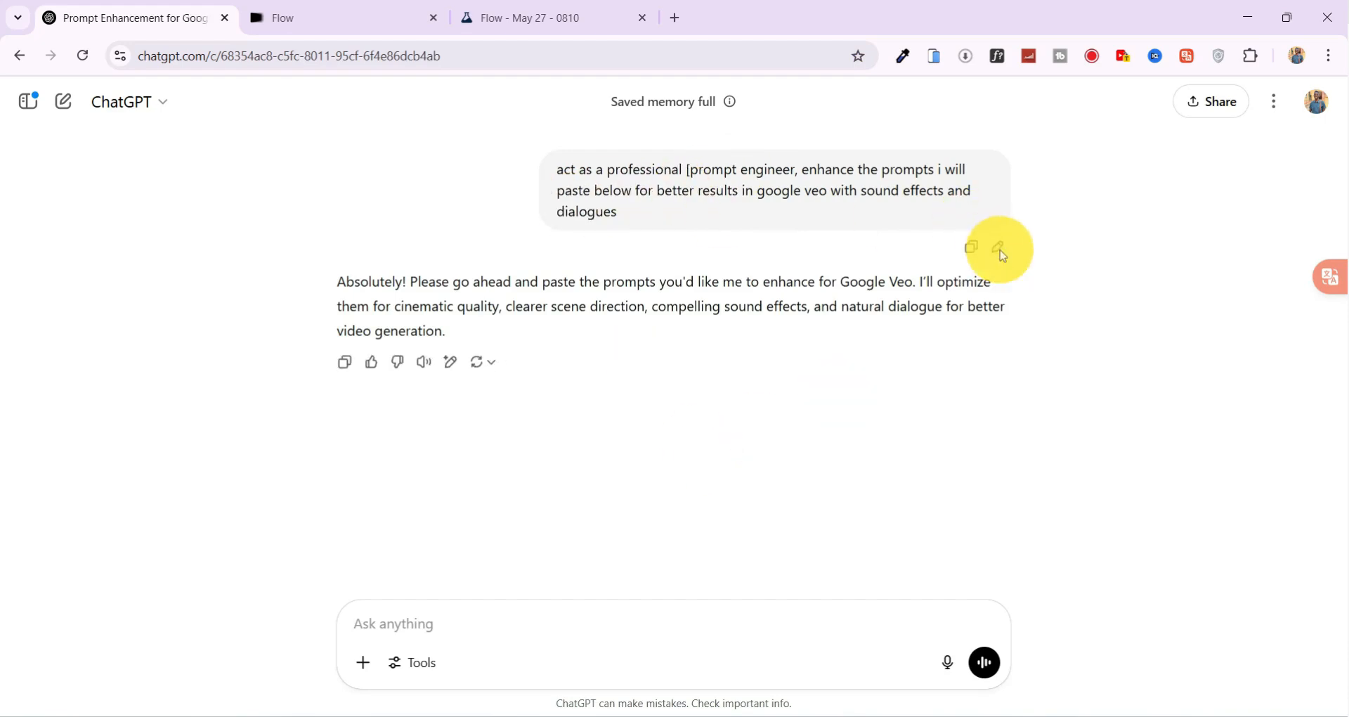
click(1000, 251)
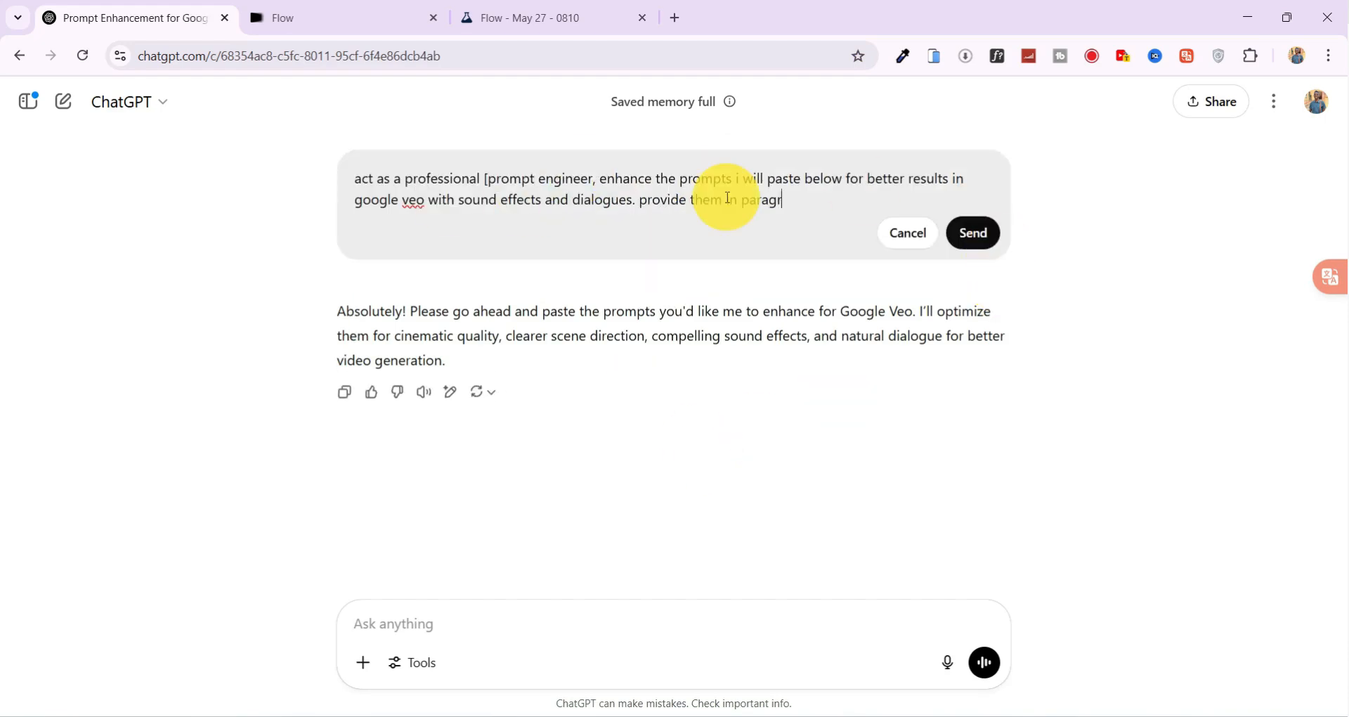
click(978, 233)
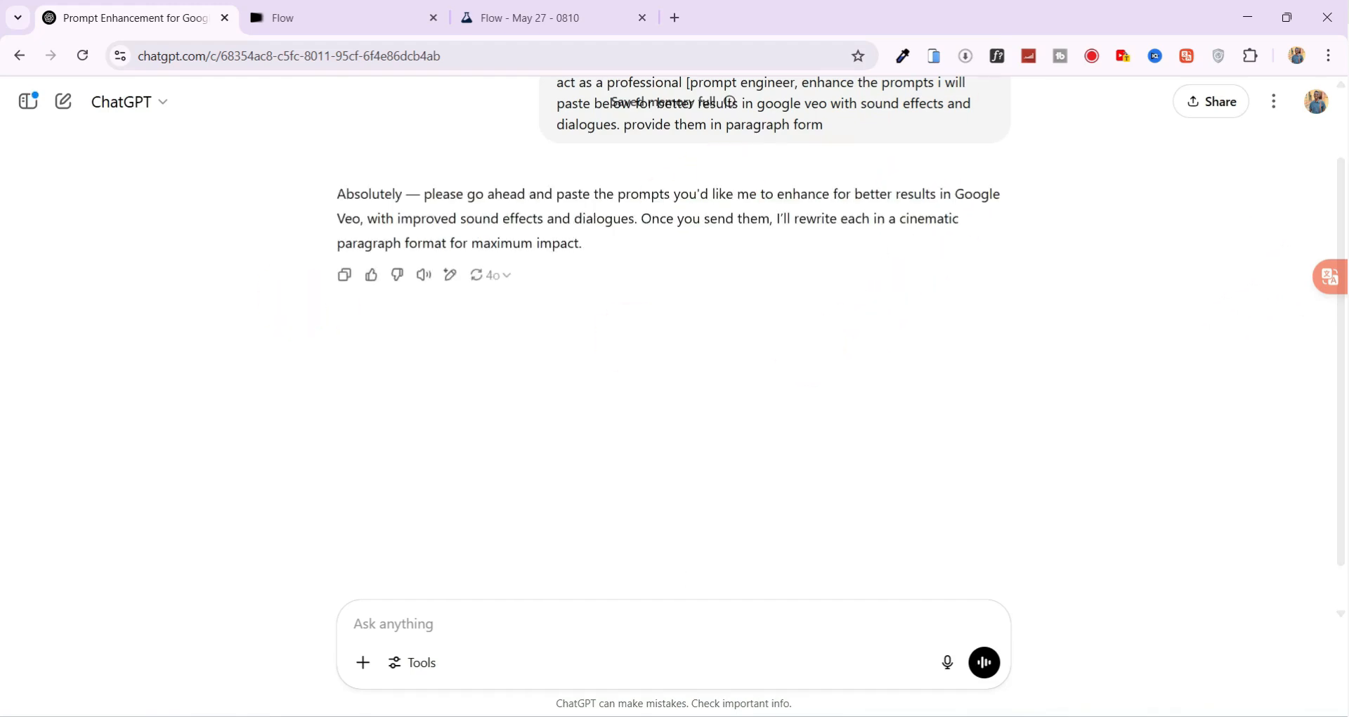
key(ctrl+v)
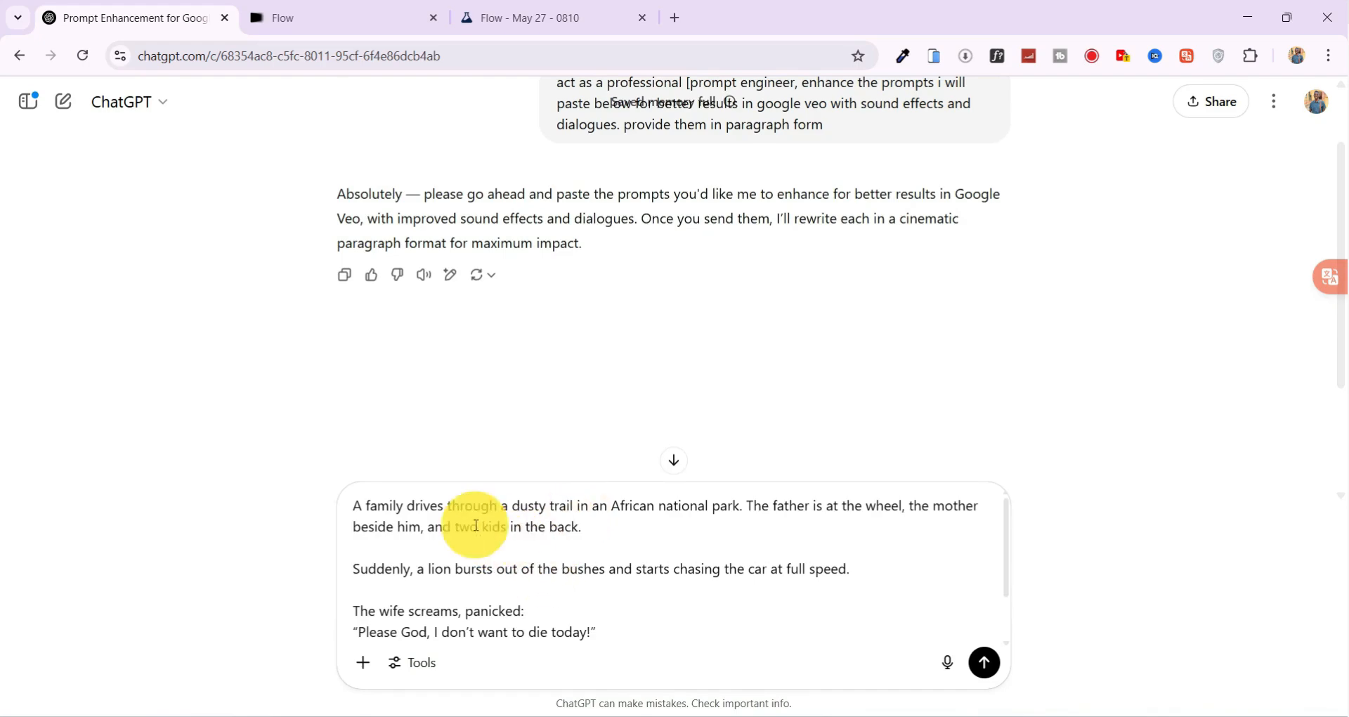
click(984, 662)
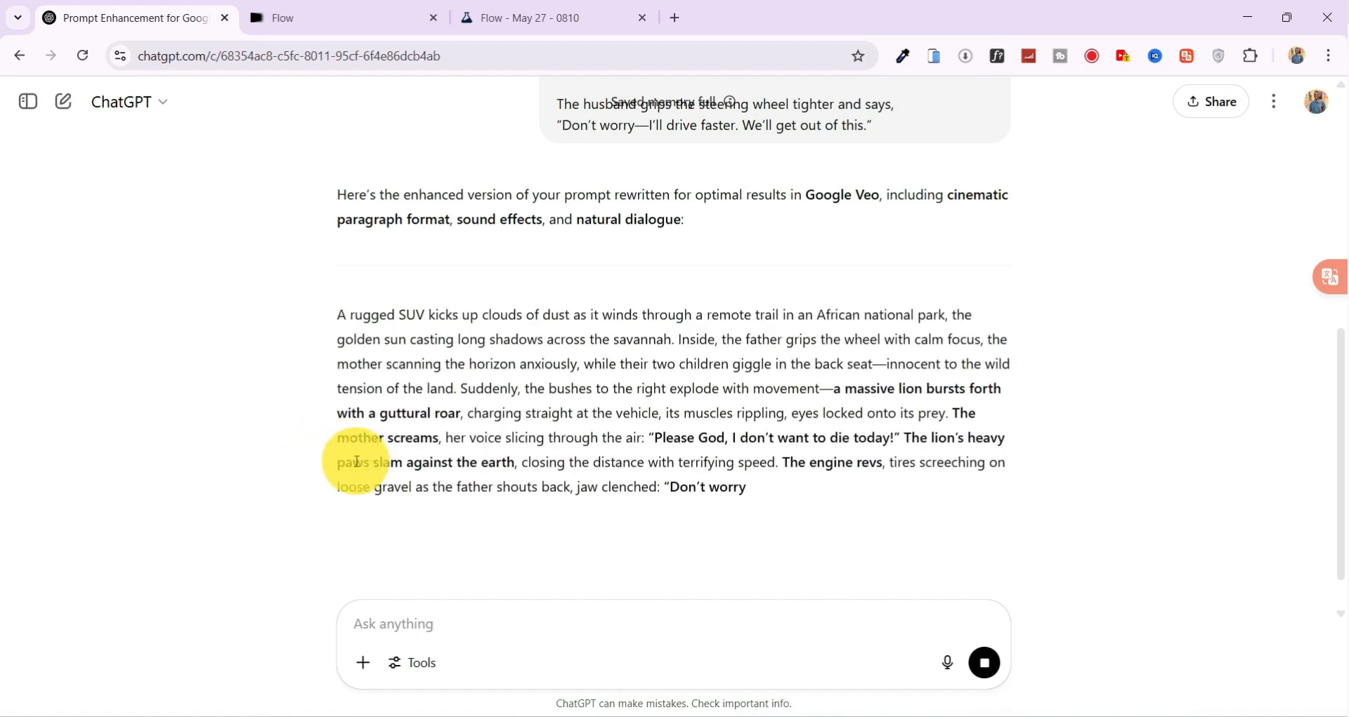
Step: Copy ChatGPT's enhanced safari paragraph and paste it into Flow's Text to Video box
click(651, 359)
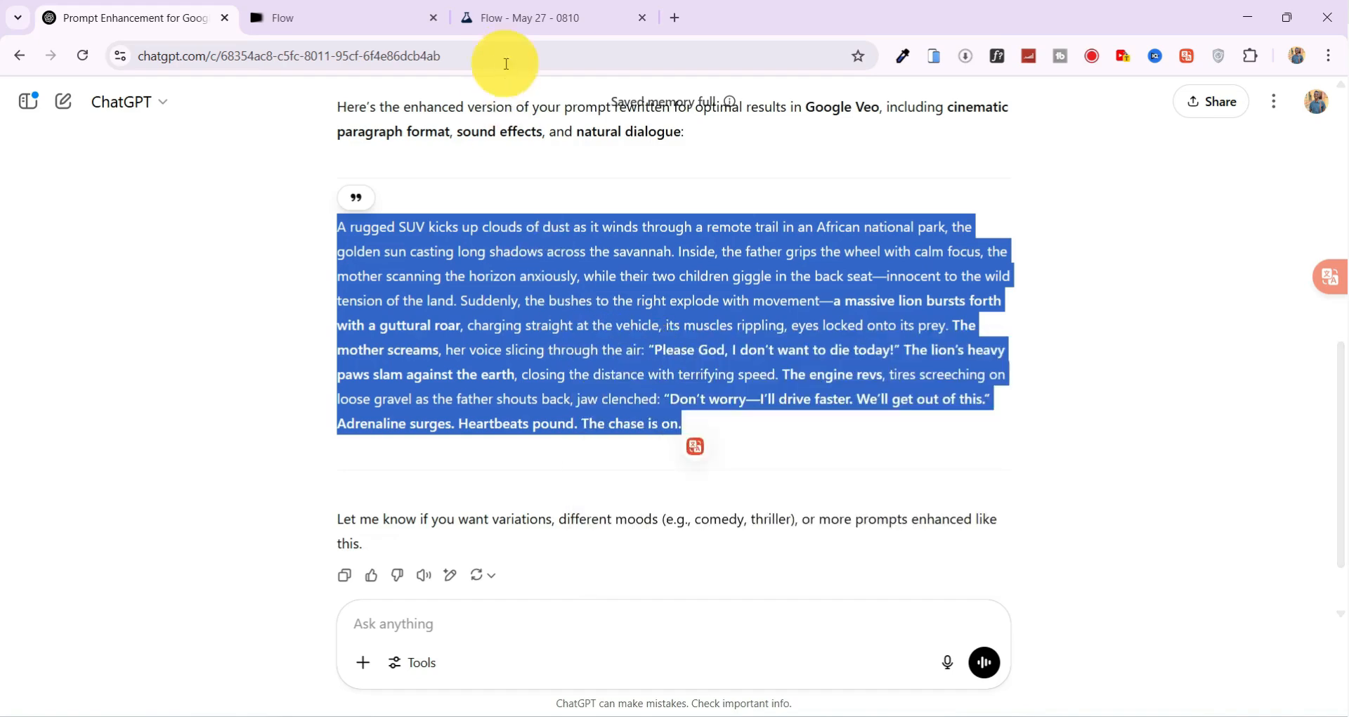
click(527, 16)
click(461, 635)
text(A rugged SUV kicks up clouds of dust as it winds through a remote trail in an African national park, the golden sun casting long shadows across the savannah. Inside, the father grips the wheel with calm focus, the mother scanning the horizon anxiously, while their two children giggle in the back seat—innocent to the wild tension of the land. Suddenly, the bushes to the right explode with movement—a massive lion bursts forth with a guttural roar, charging straight at the vehicle, its muscles rippling, eyes locked onto its prey. The mother screams, her voice slicing through the air: “Please God, I don’t want to die today!” The lion’s heavy paws slam against the earth, closing the distance with terrifying speed. The engine revs, tires screeching on loose gravel as the father shouts back, jaw clenched: “Don’t worry—I’ll drive faster. We’ll get out of this.” Adrenaline surges. Heartbeats pound. The chase is on.)
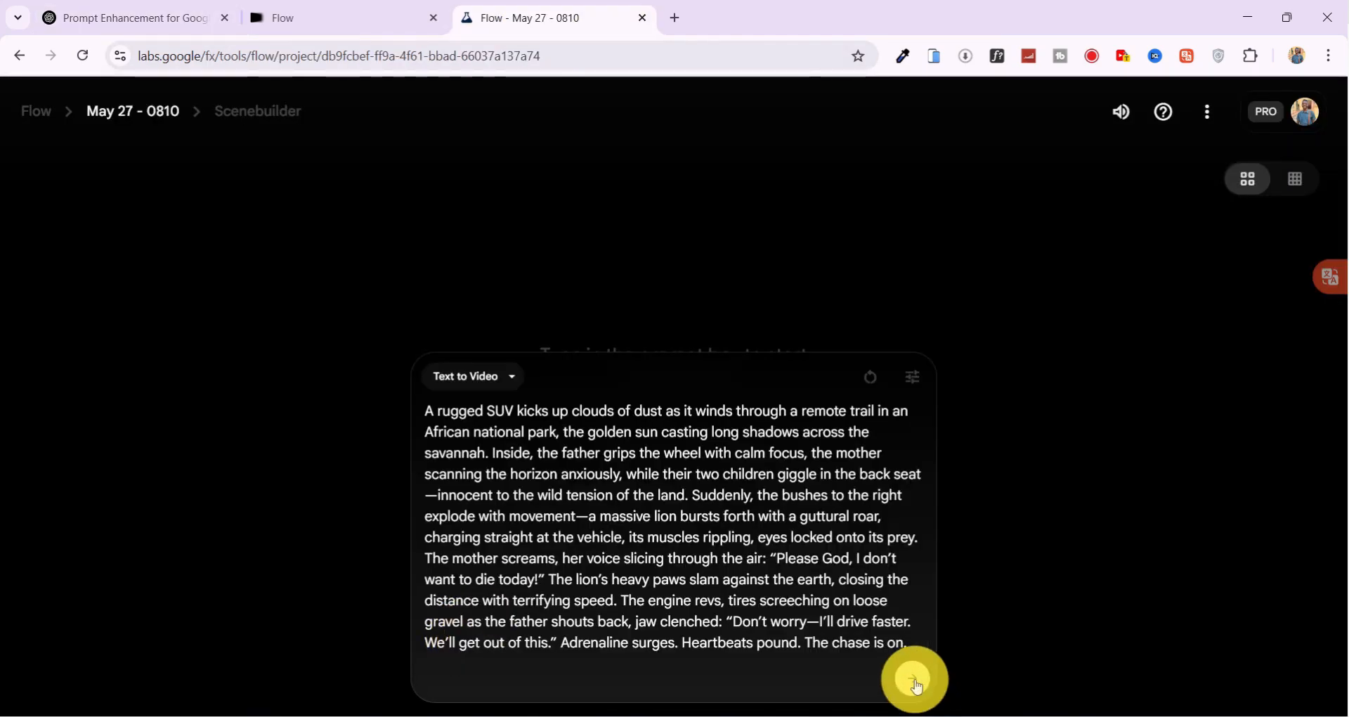
Step: Generate the lion-chase videos and play back both resulting clips
click(915, 679)
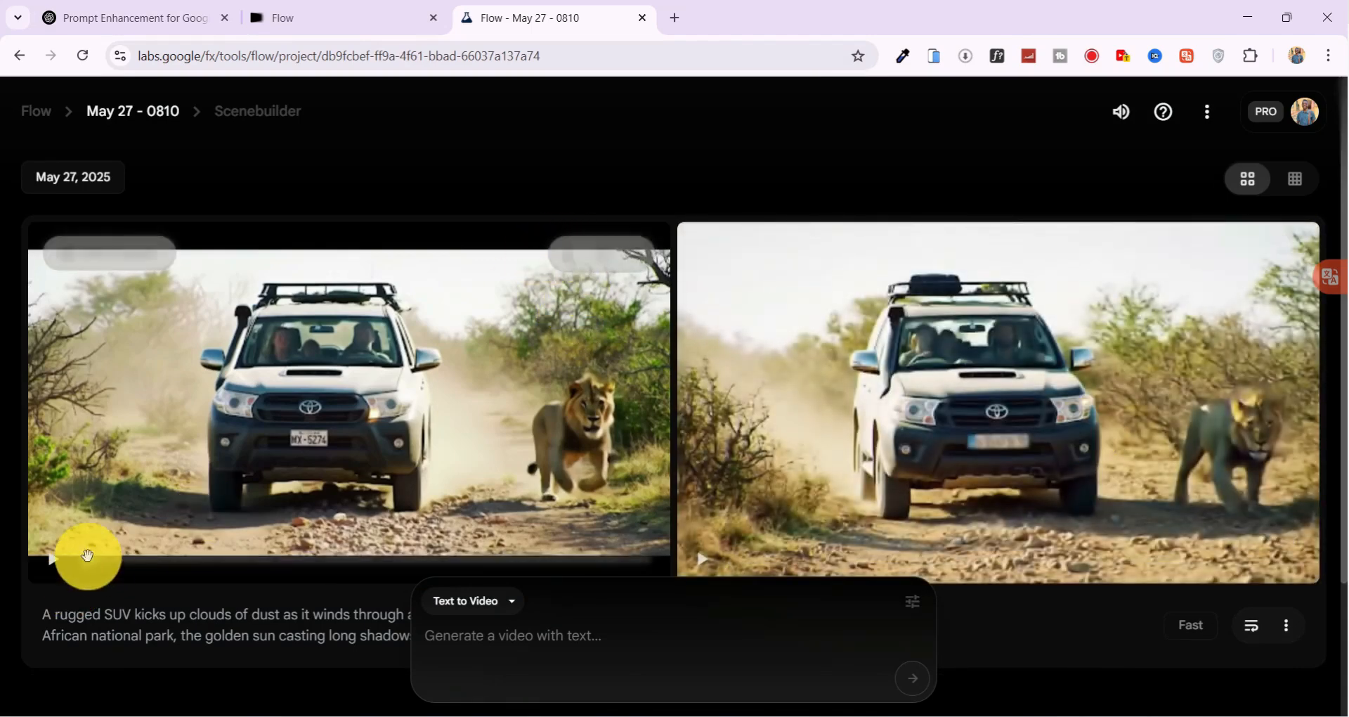
click(53, 560)
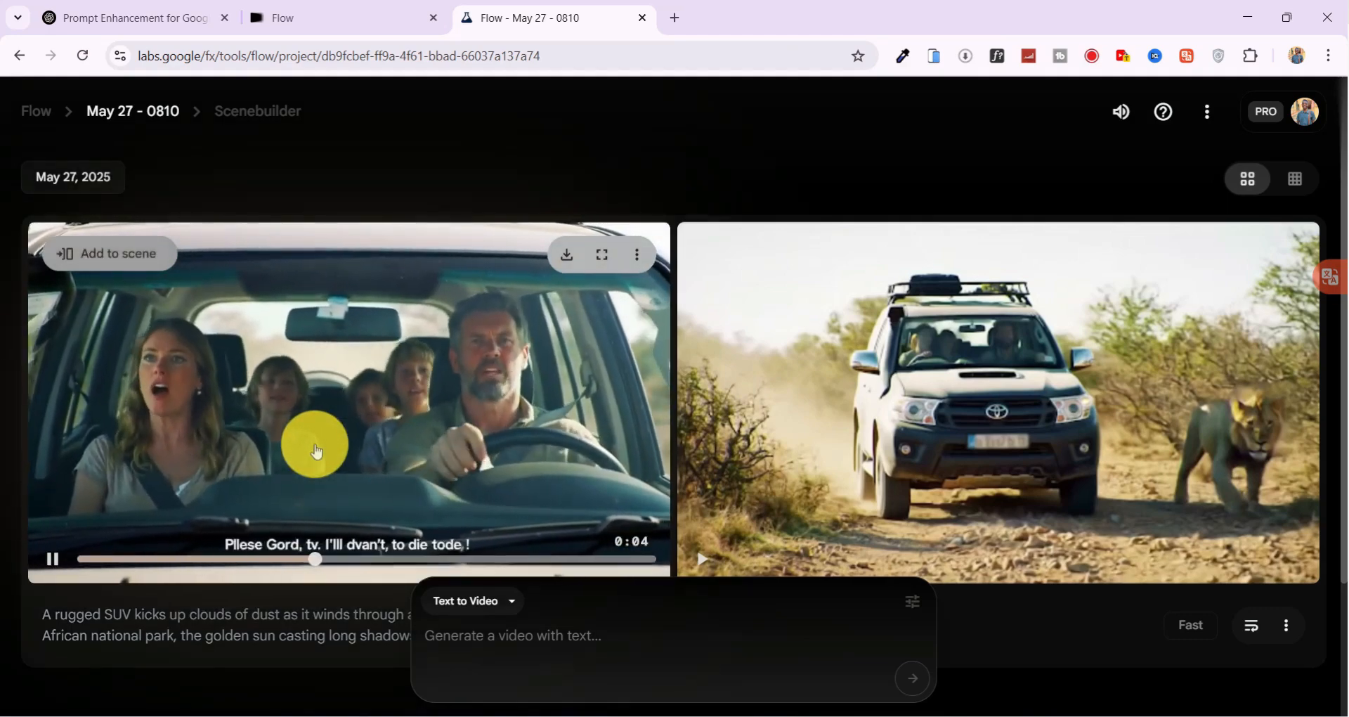
key(XF86AudioRaiseVolume)
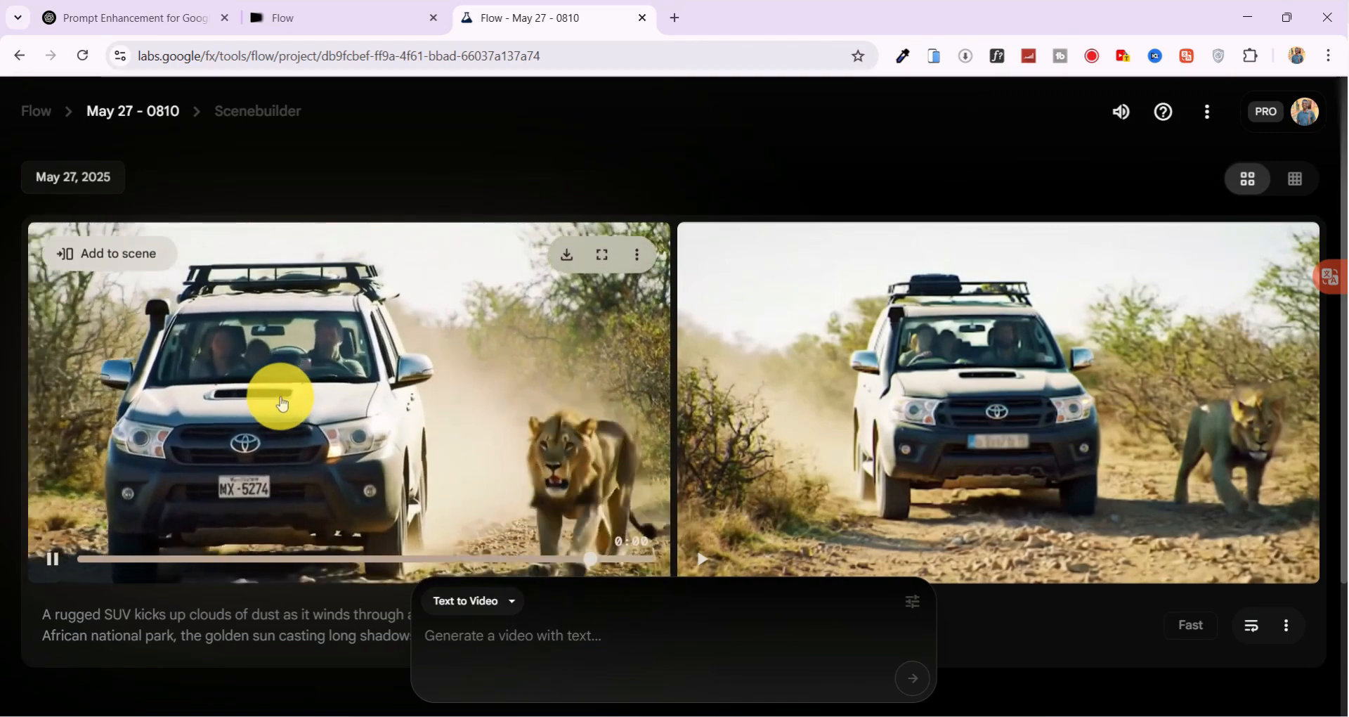
mouse_move(998, 402)
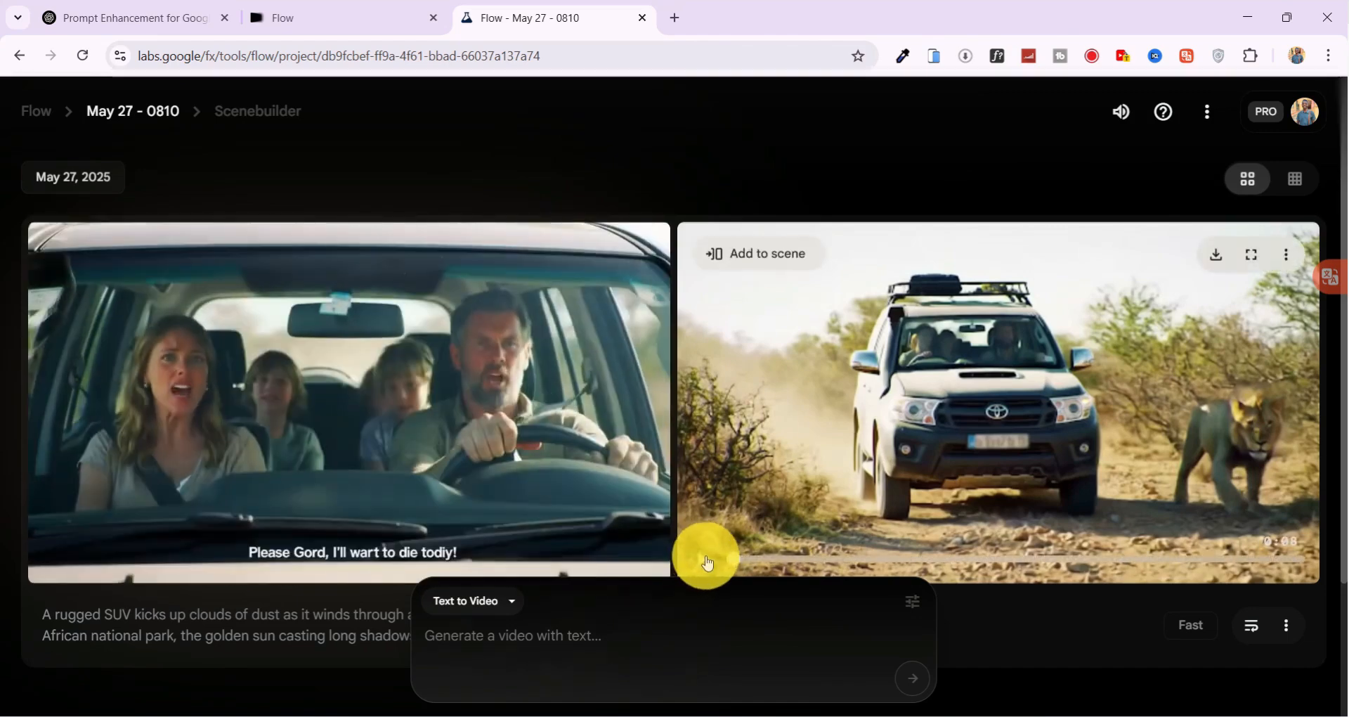
click(709, 561)
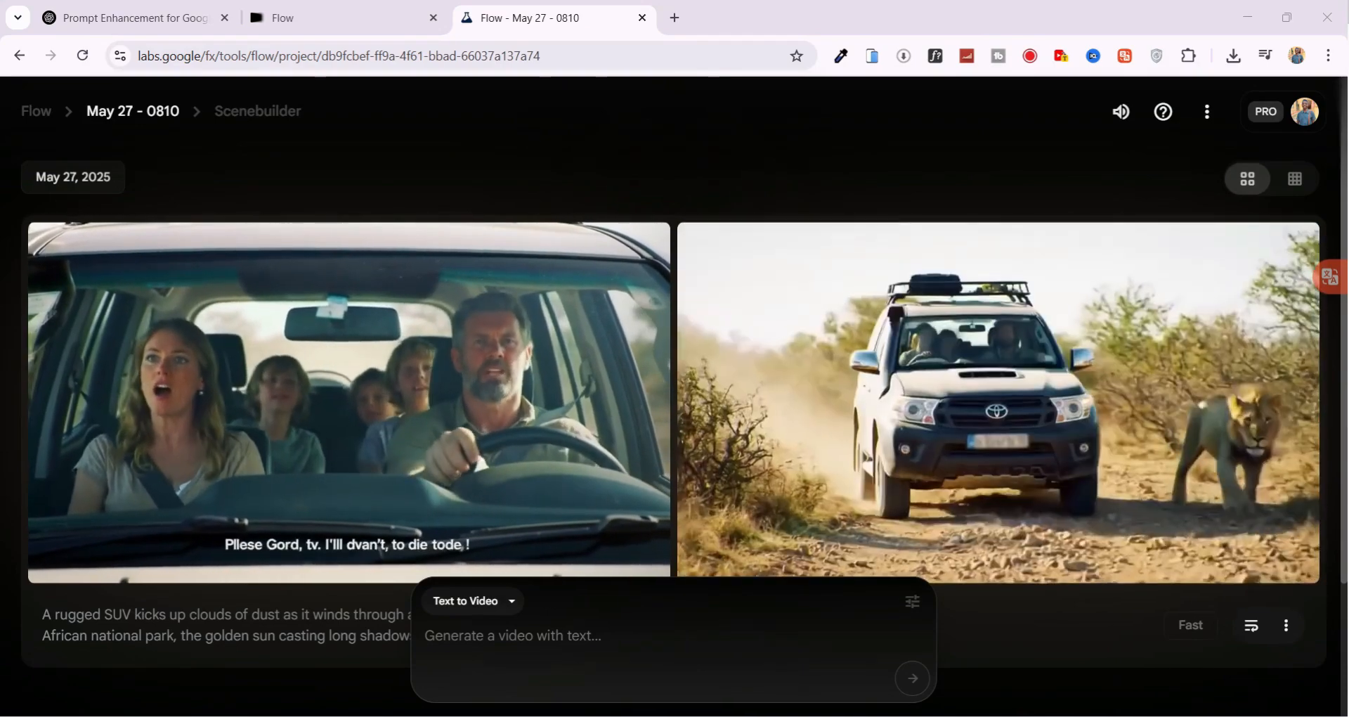
Step: Paste the enhanced lion-chase prompt again, keeping Text to Video mode
click(486, 640)
text(A rugged SUV kicks up clouds of dust as it winds through a remote trail in an African national park, the golden sun casting long shadows across the savannah. Inside, the father grips the wheel with calm focus, the mother scanning the horizon anxiously, while their two children giggle in the back seat—innocent to the wild tension of the land. Suddenly, the bushes to the right explode with movement—a massive lion bursts forth with a guttural roar, charging straight at the vehicle, its muscles rippling, eyes locked onto its prey. The mother screams, her voice slicing through the air: “Please God, I don’t want to die today!” The lion’s heavy paws slam against the earth, closing the distance with terrifying speed. The engine revs, tires screeching on loose gravel as the father shouts back, jaw clenched: “Don’t worry—I’ll drive faster. We’ll get out of this.” Adrenaline surges. Heartbeats pound. The chase is on.)
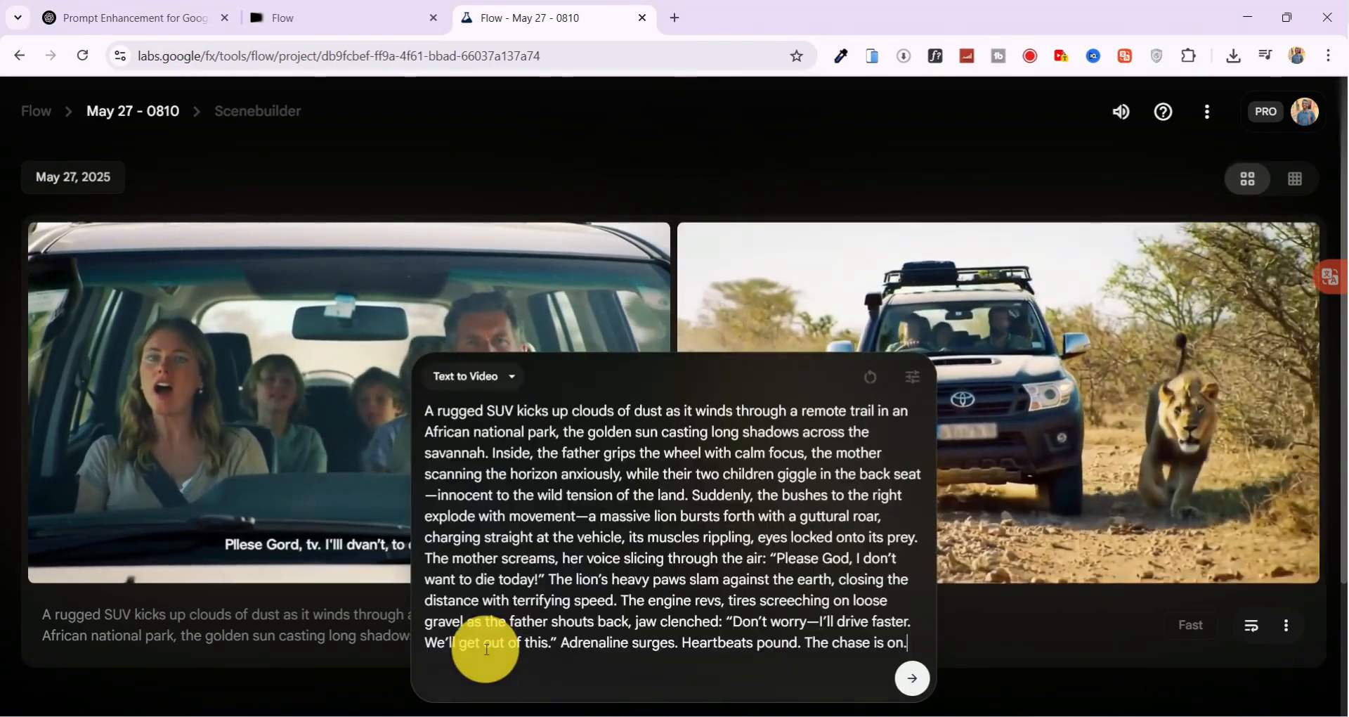
click(513, 378)
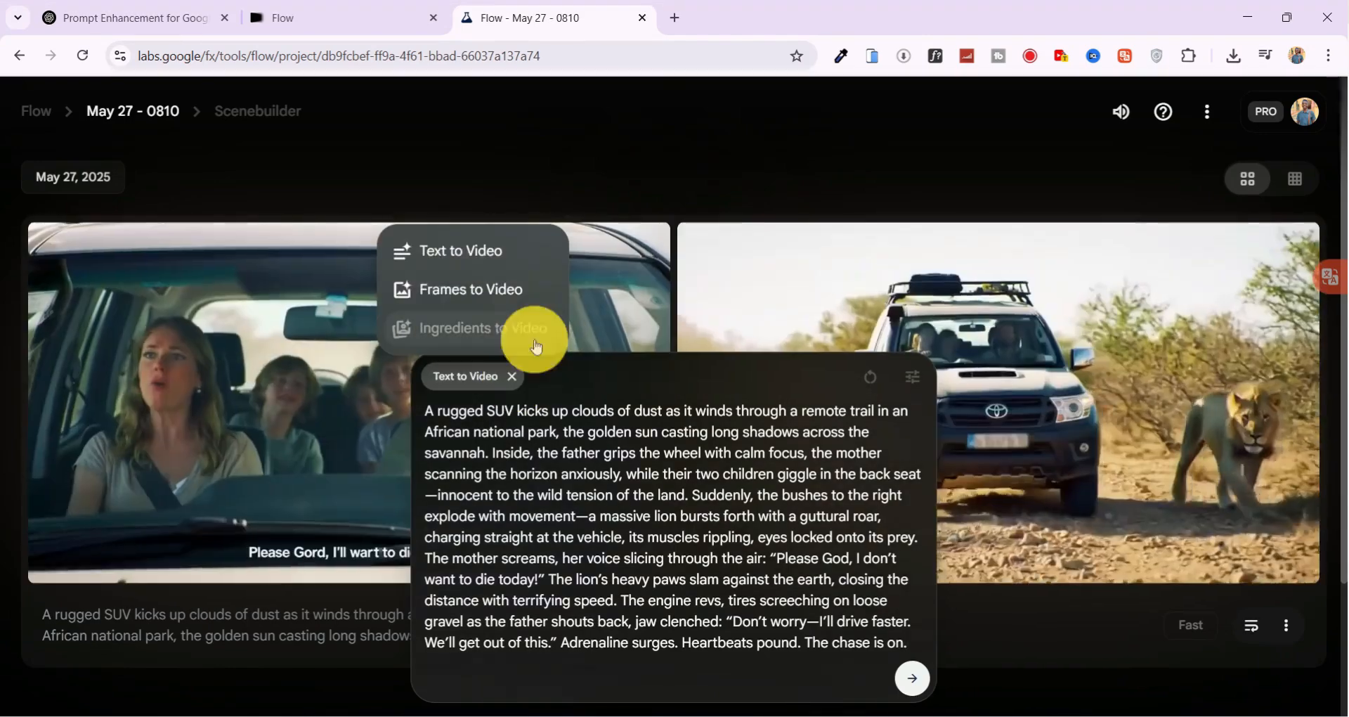
click(468, 254)
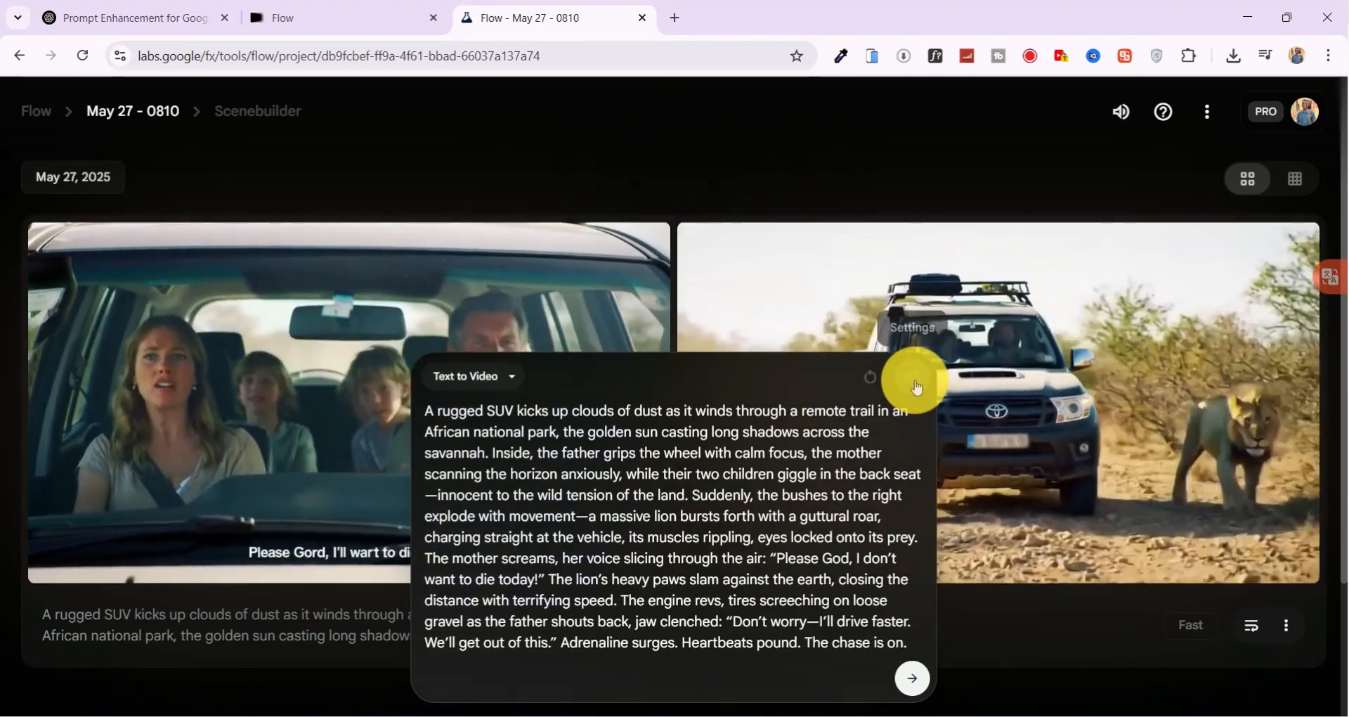
Step: Set Outputs per prompt to 1 and Quality to Highest Quality (Experimental Audio)
click(913, 377)
click(904, 222)
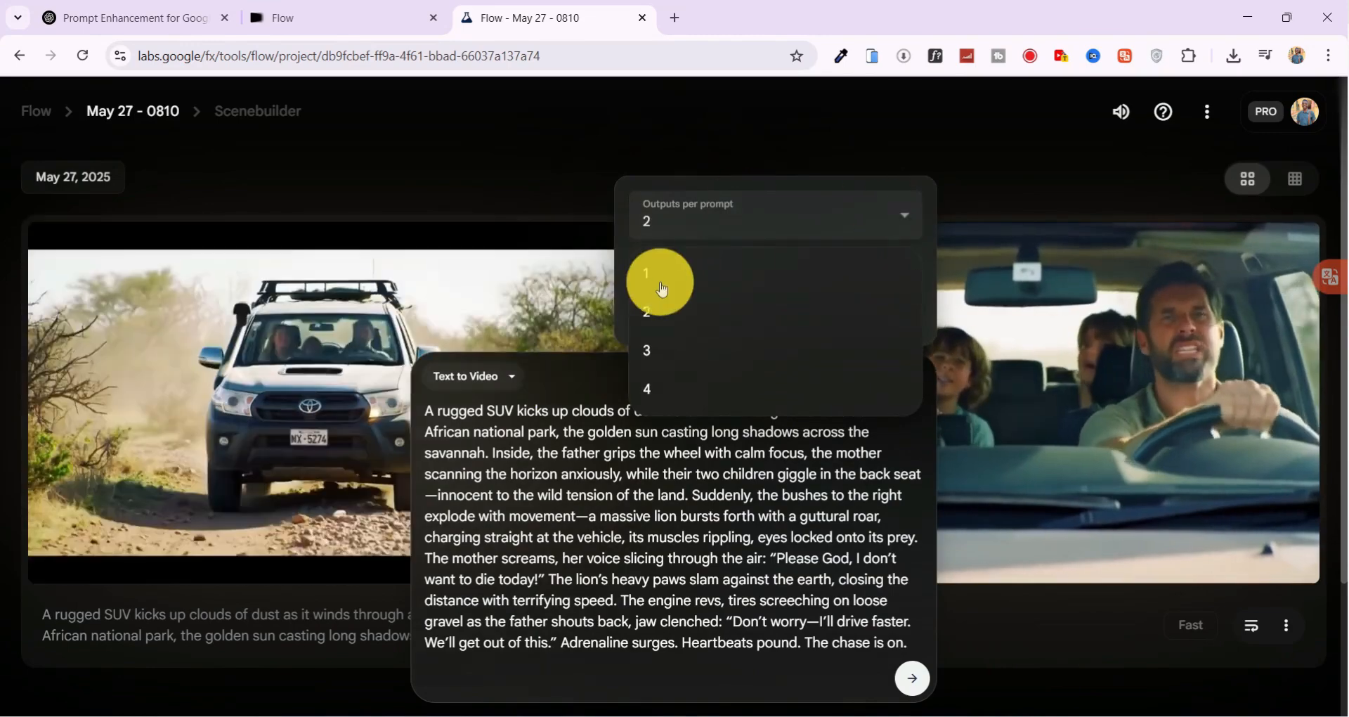
click(654, 276)
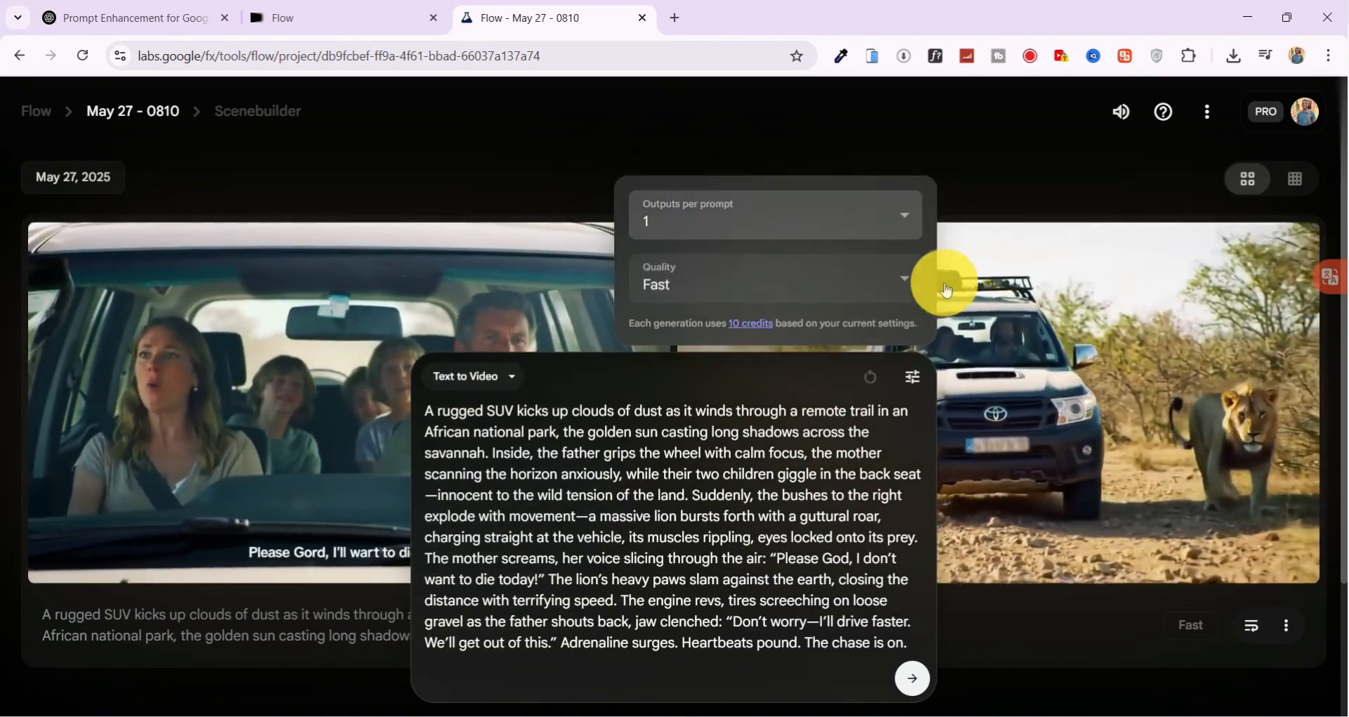
click(905, 276)
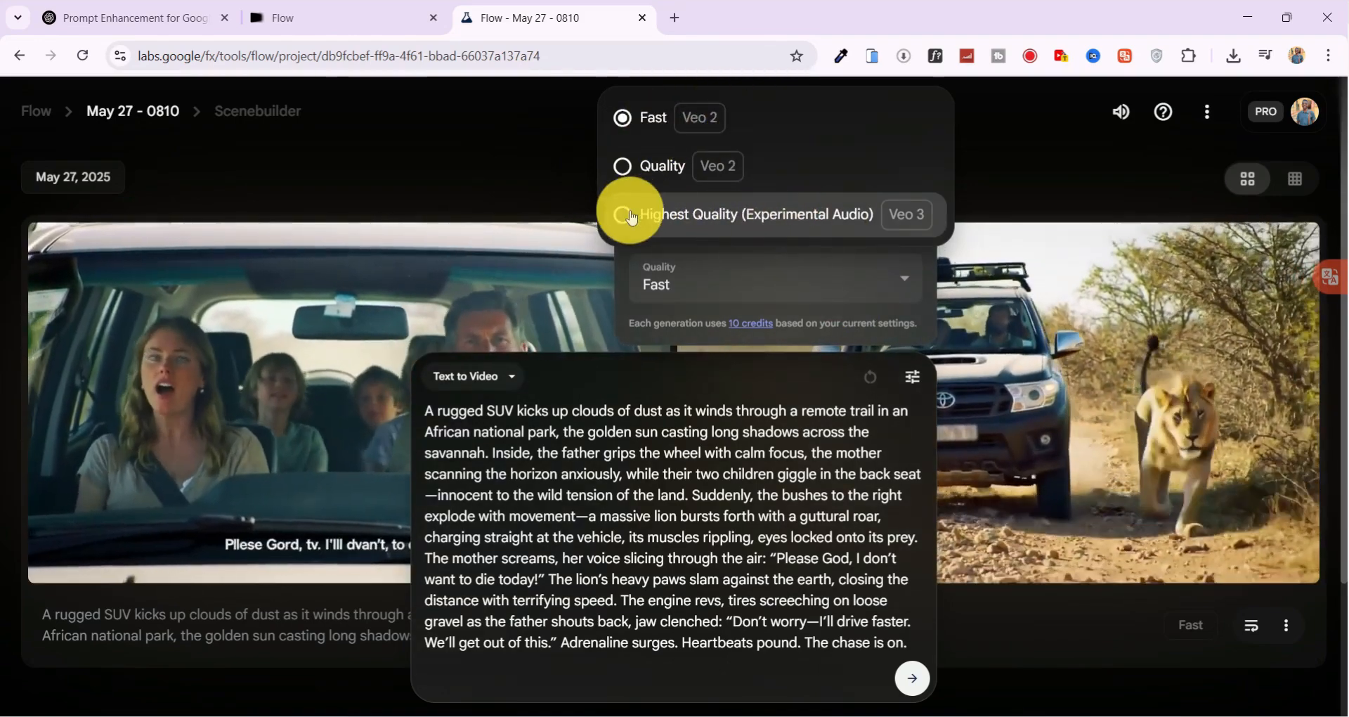
click(633, 214)
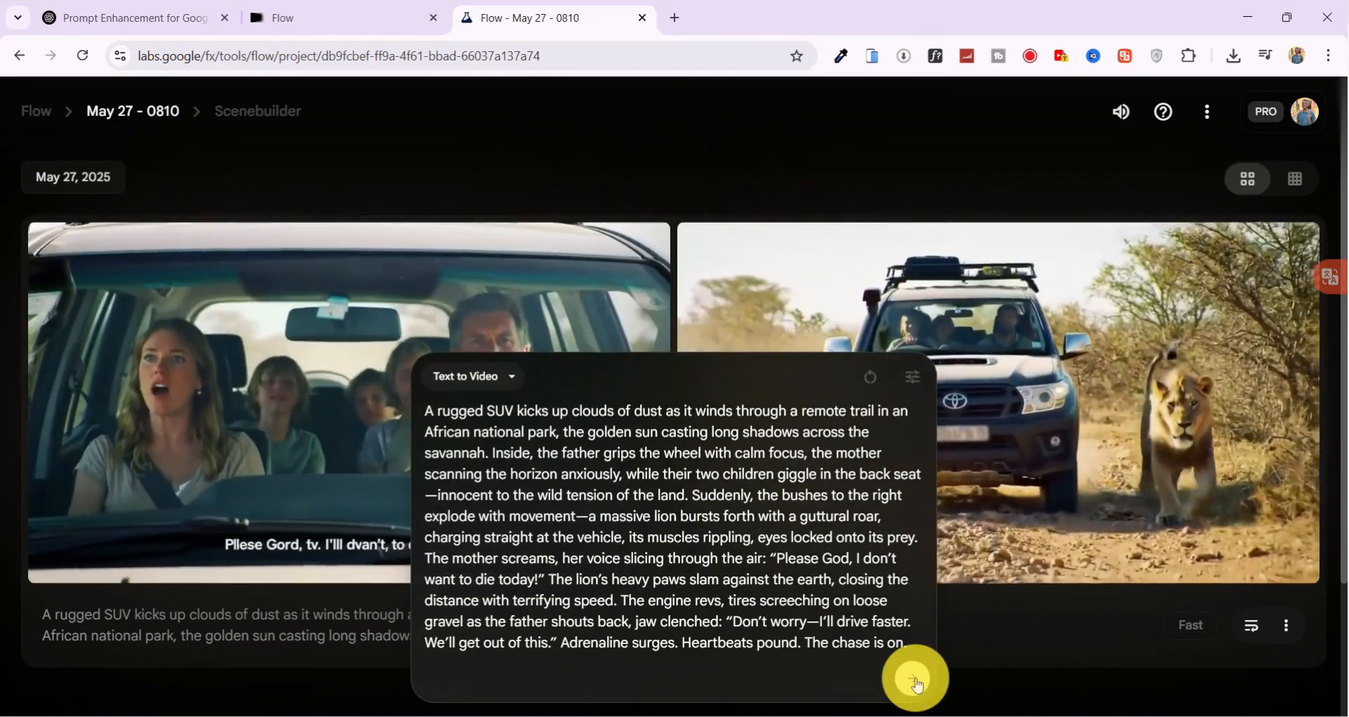
Step: Generate the safari chase video with Veo 3 audio and play the new clip
click(912, 678)
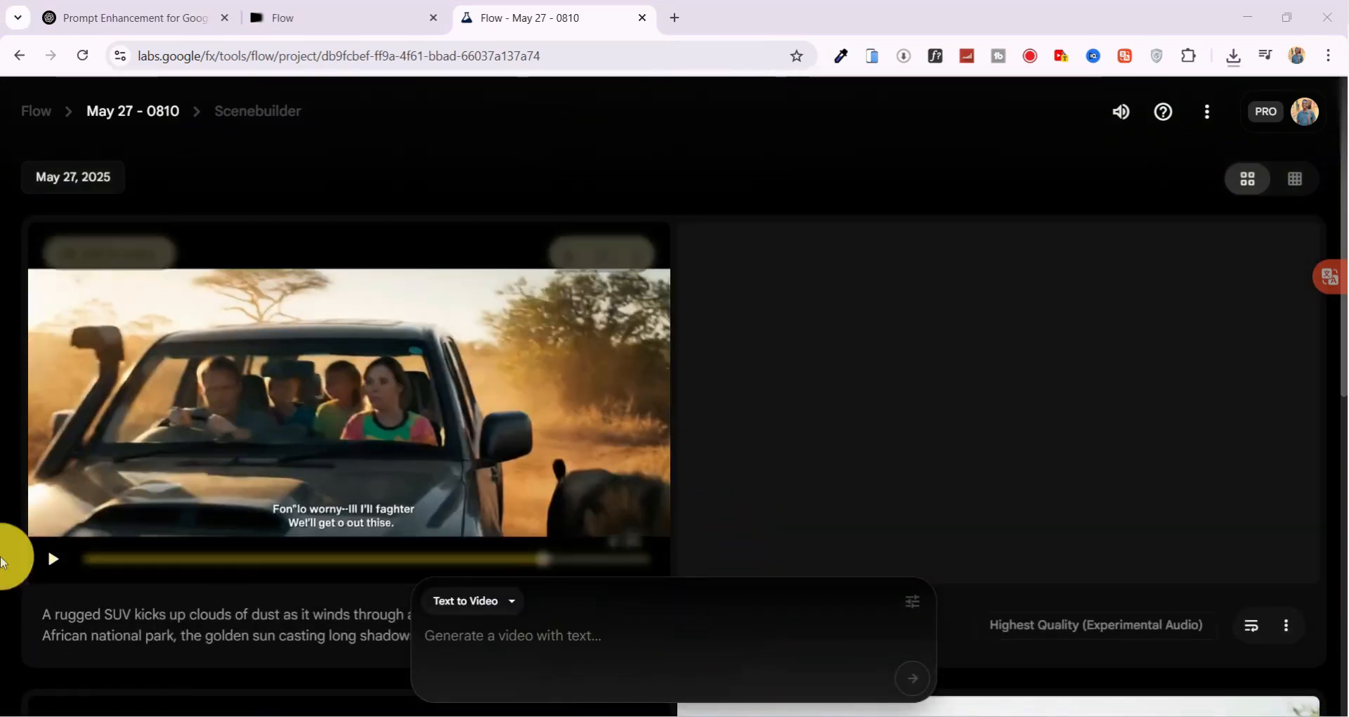
click(55, 554)
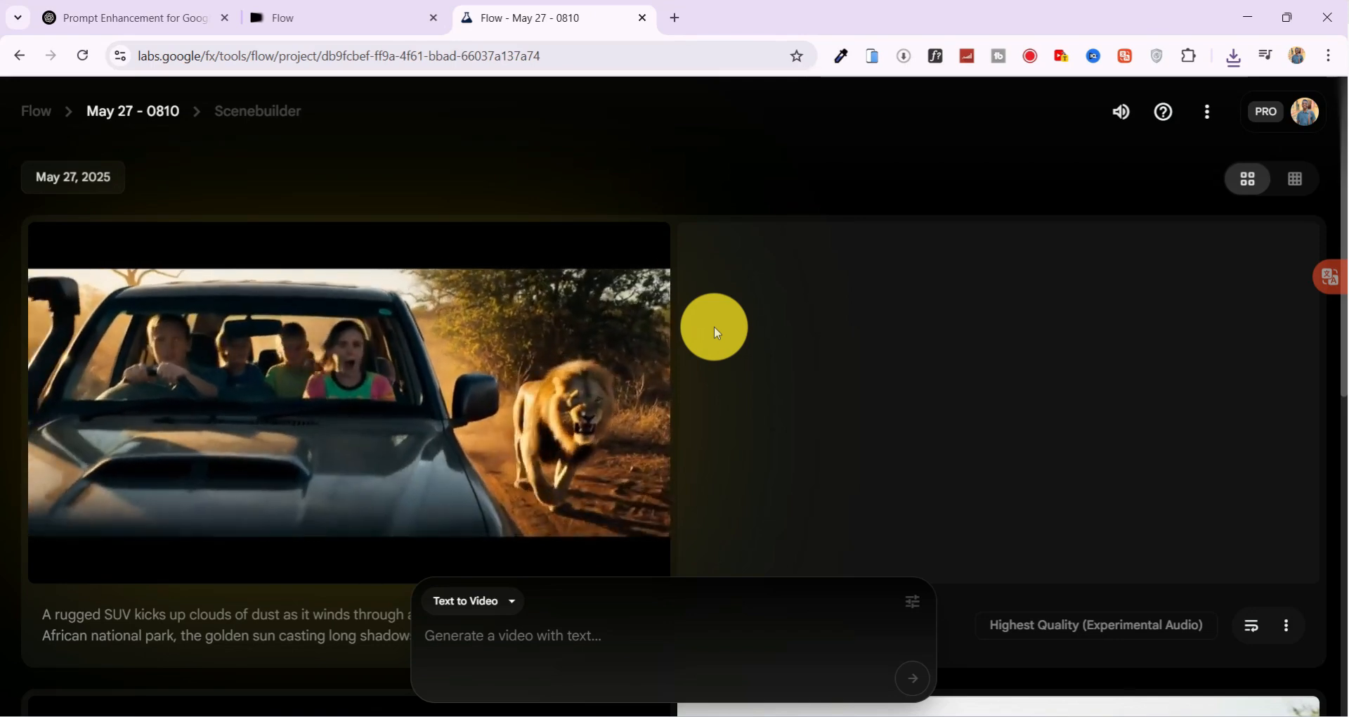
mouse_move(349, 401)
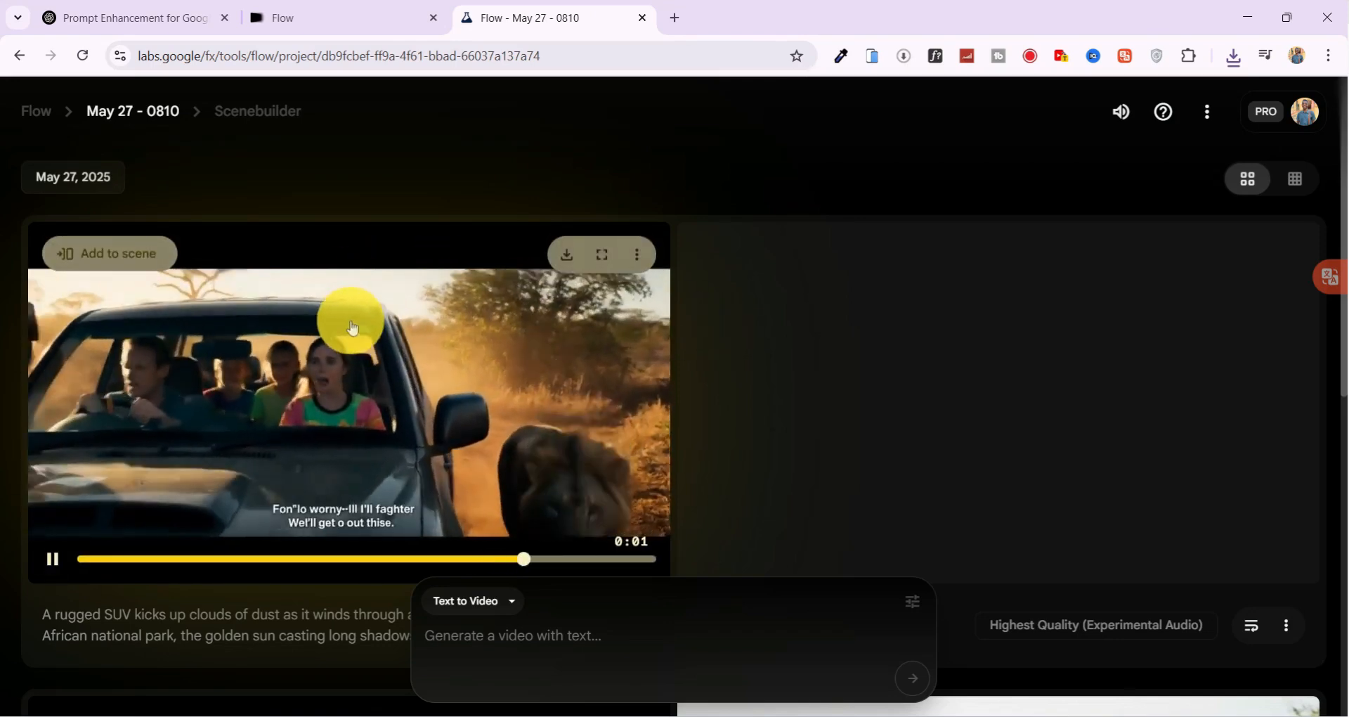
Step: Send ChatGPT the motorbike racetrack ramp-jump prompt for enhancement
key(ctrl+1)
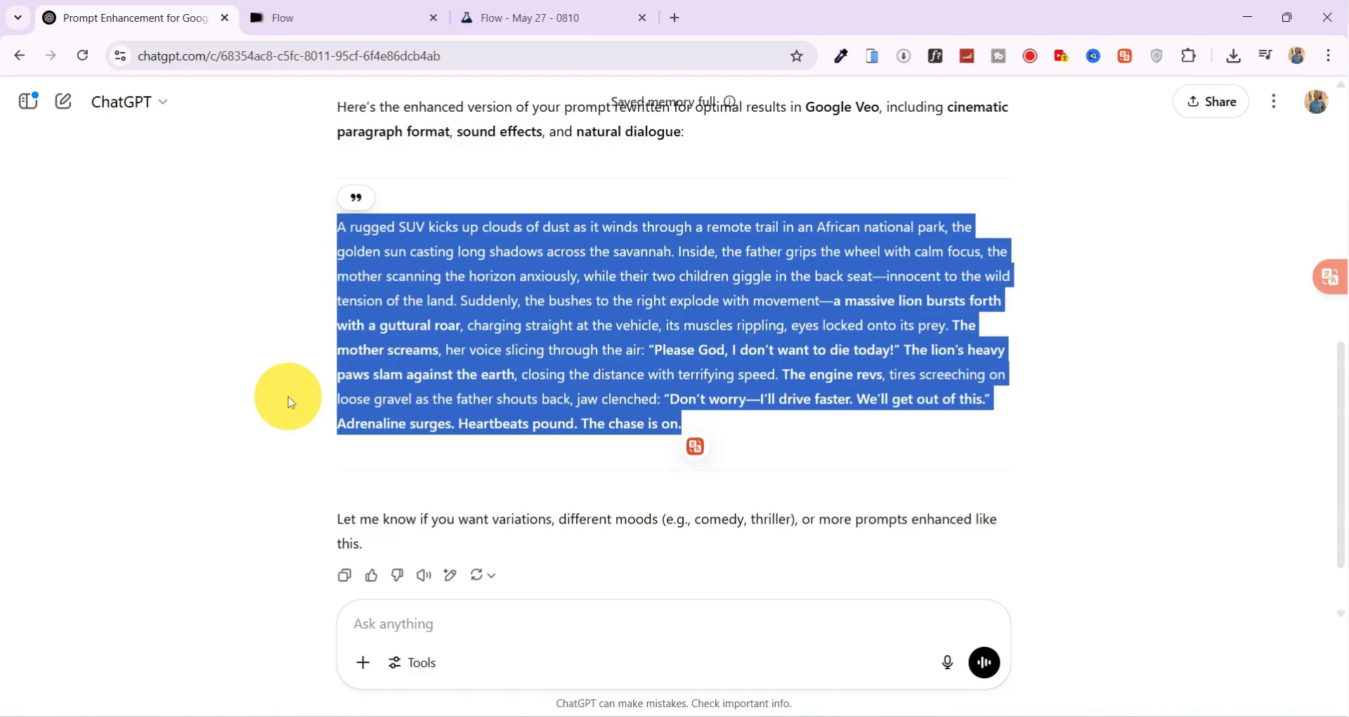
click(410, 628)
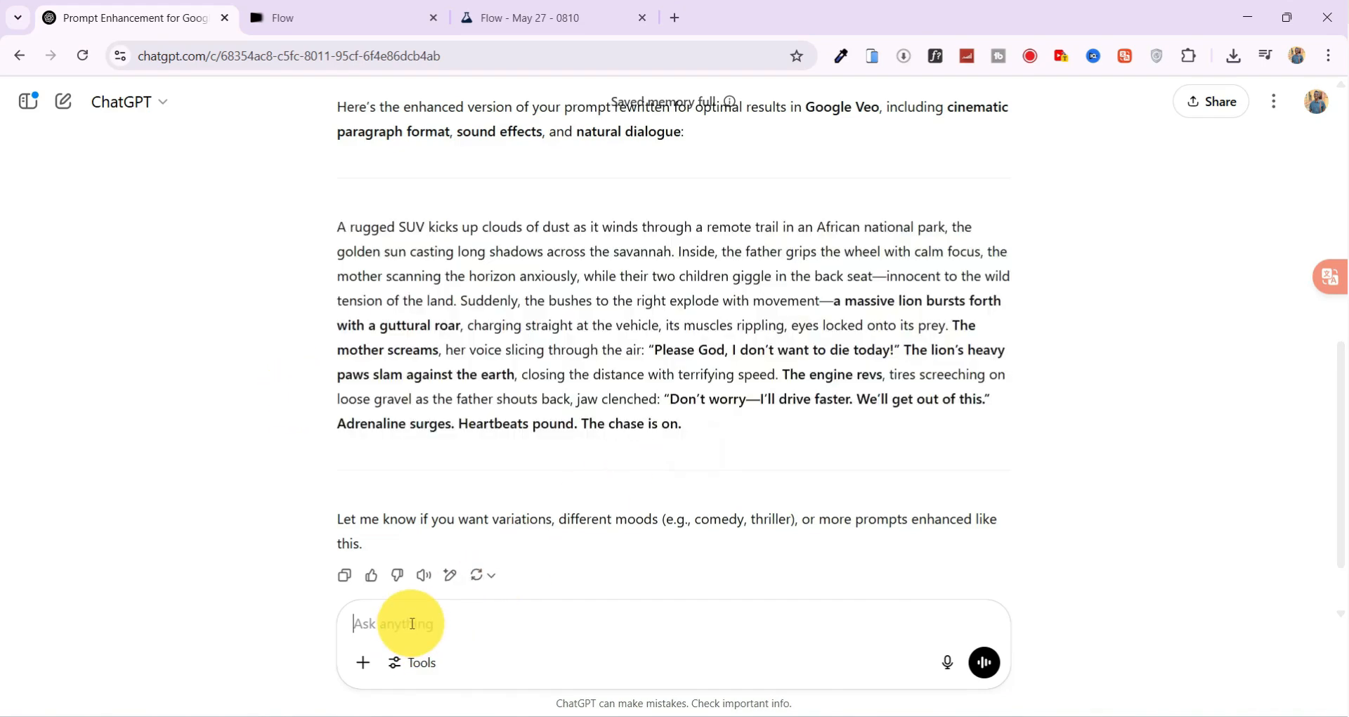
text(Three bikes speed down the racetrack, engines roaring.  One rider suddenly accelerates, overtakes the others, and launches off a ramp into the air.  While drifting mid-air, he laughs and shouts, “Hahaha! This is fun! I can’t wait for the World Championship!”)
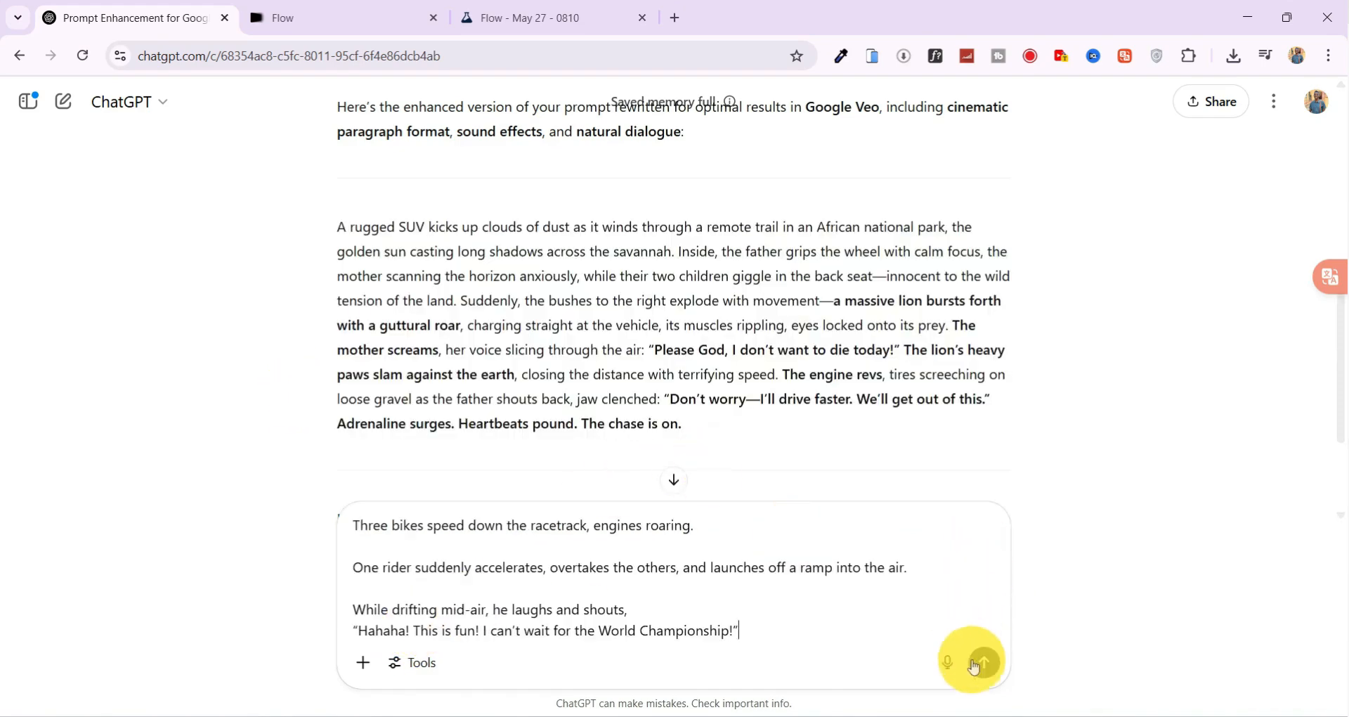
click(975, 662)
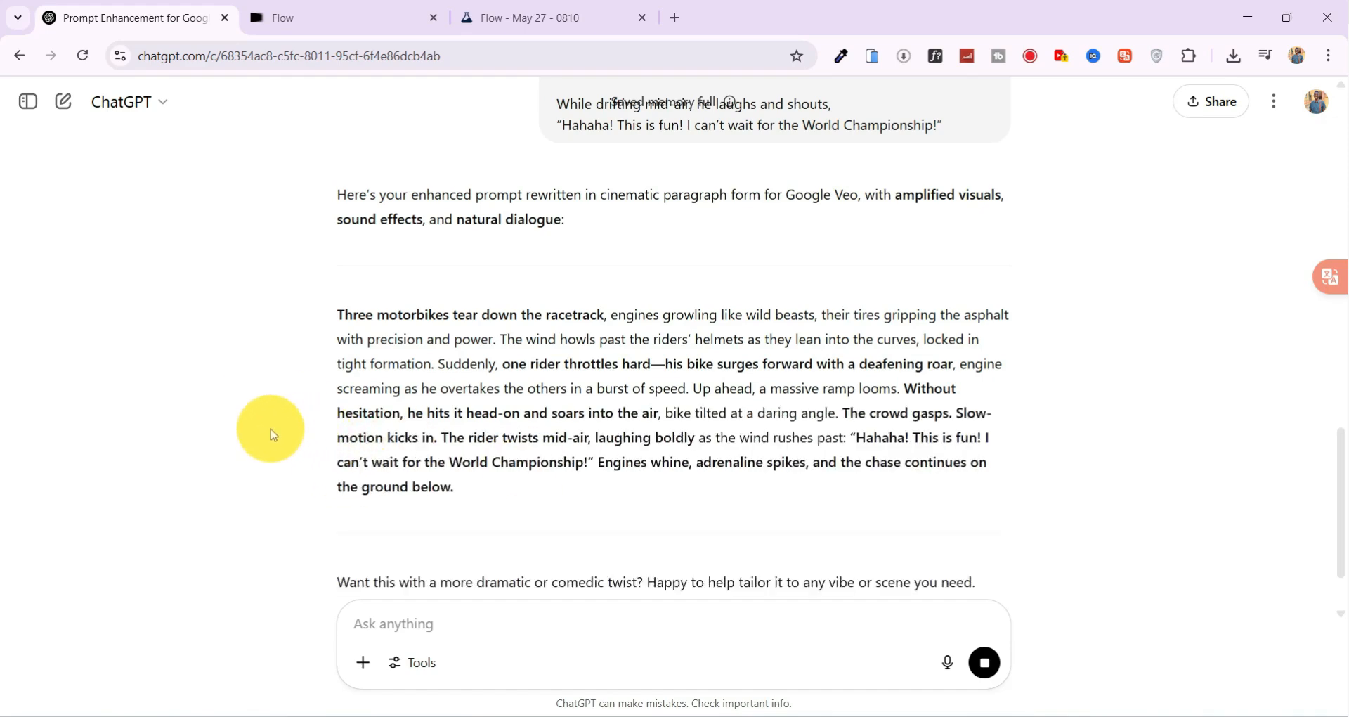
Step: Select and copy ChatGPT's enhanced motorbike paragraph
triple_click(464, 349)
right_click(469, 342)
click(490, 348)
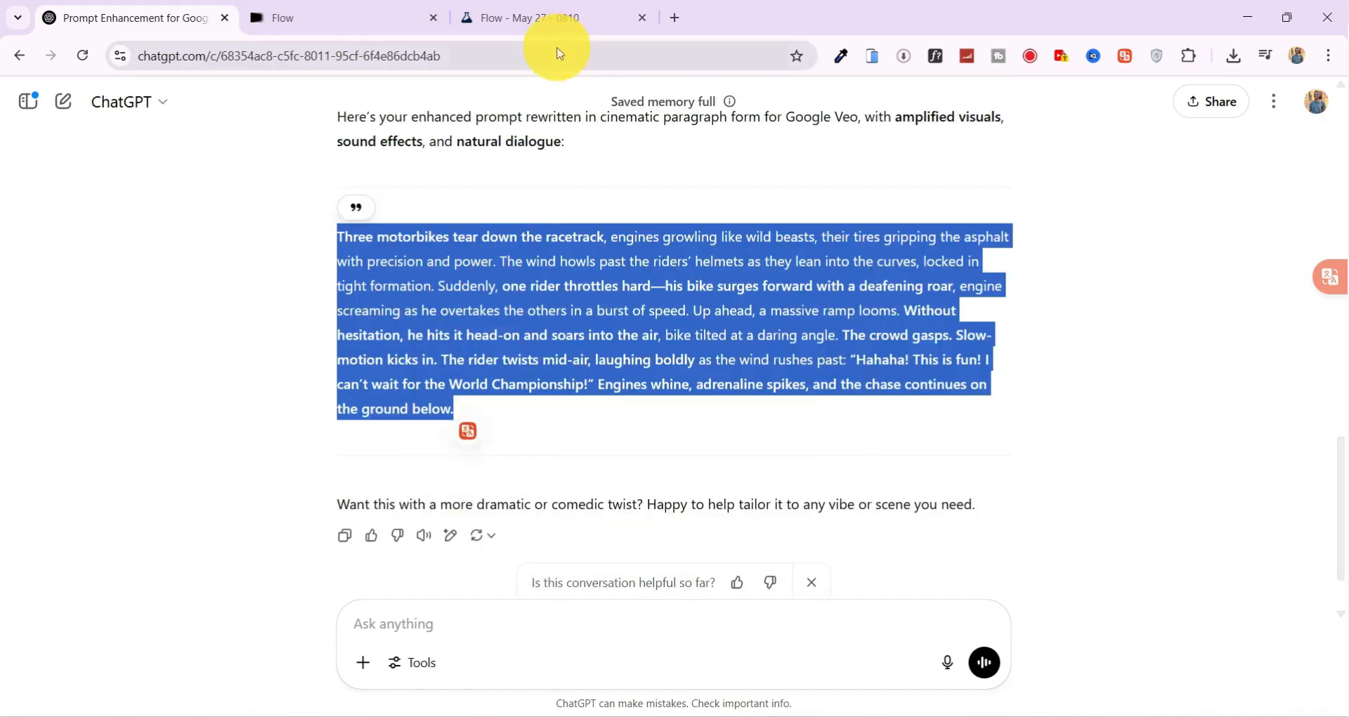
Step: Paste the enhanced motorbike prompt into Flow's Text to Video box and generate
click(559, 19)
click(509, 645)
key(ctrl+v)
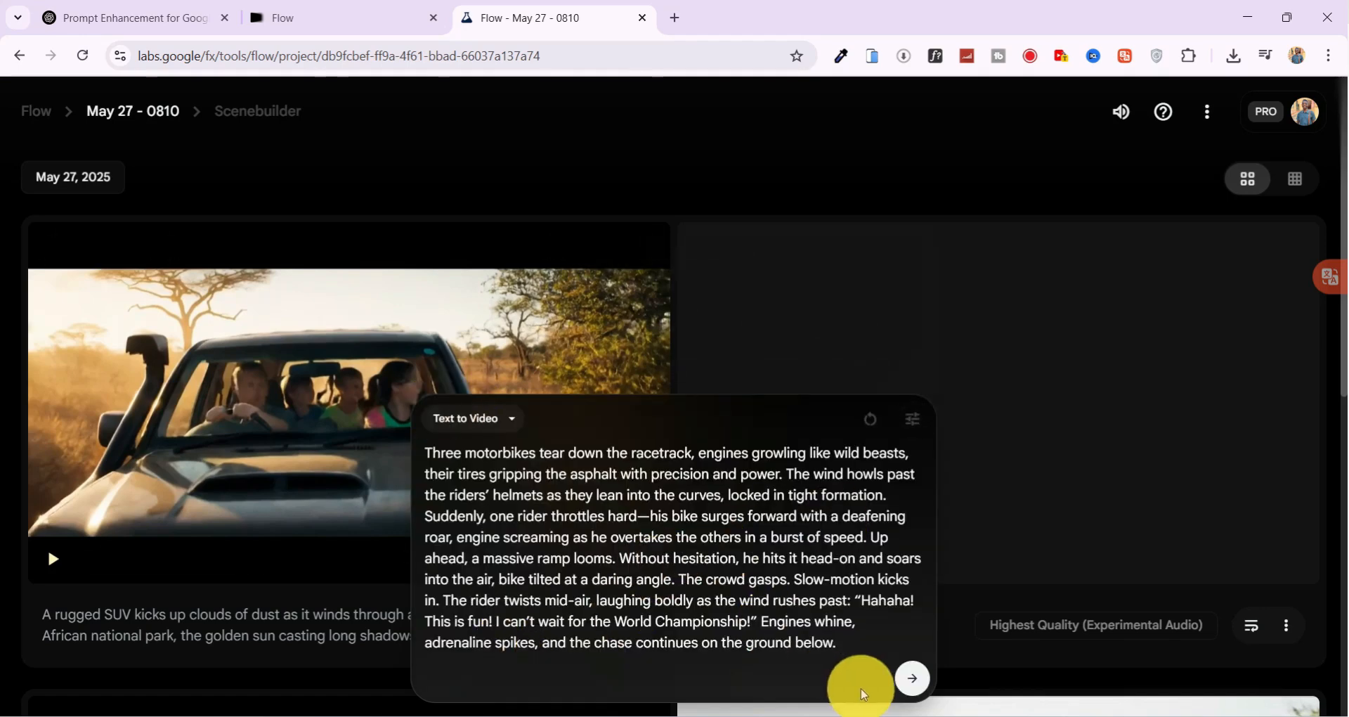
click(914, 683)
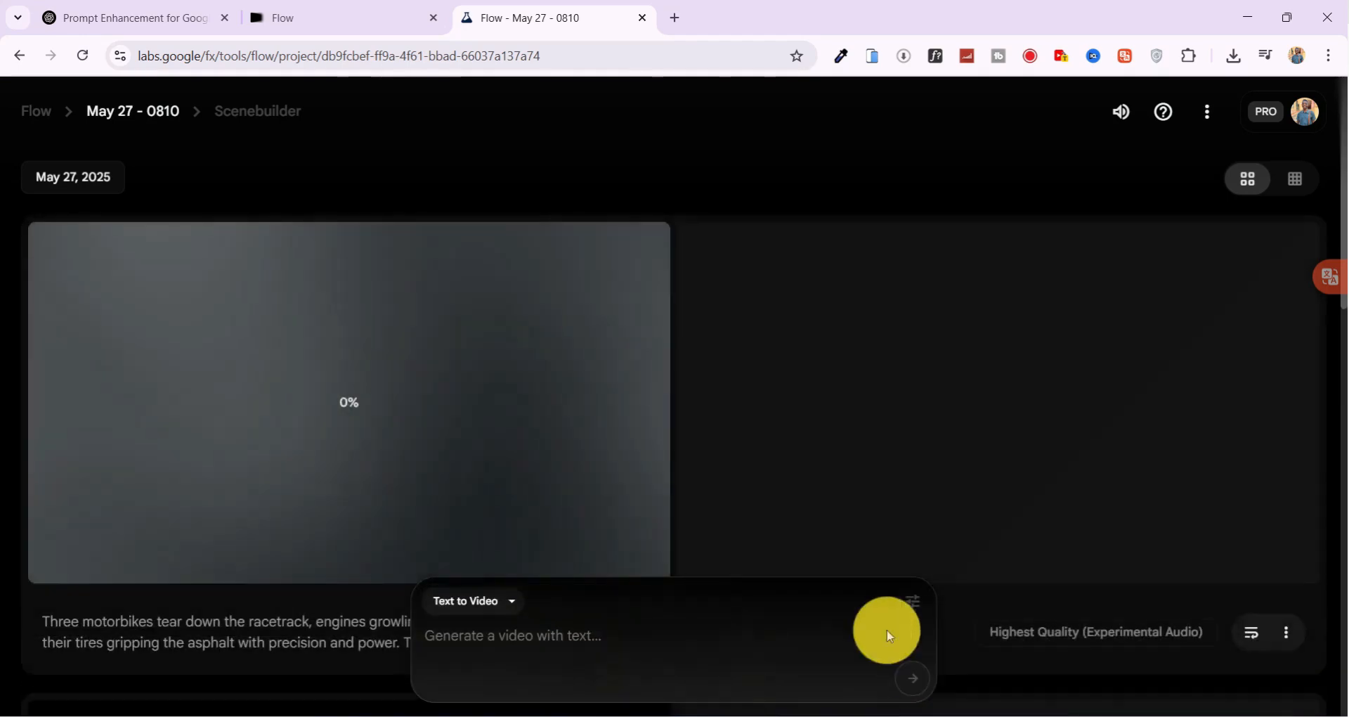
Step: Play the generated motorbike race clip and pause it
click(72, 564)
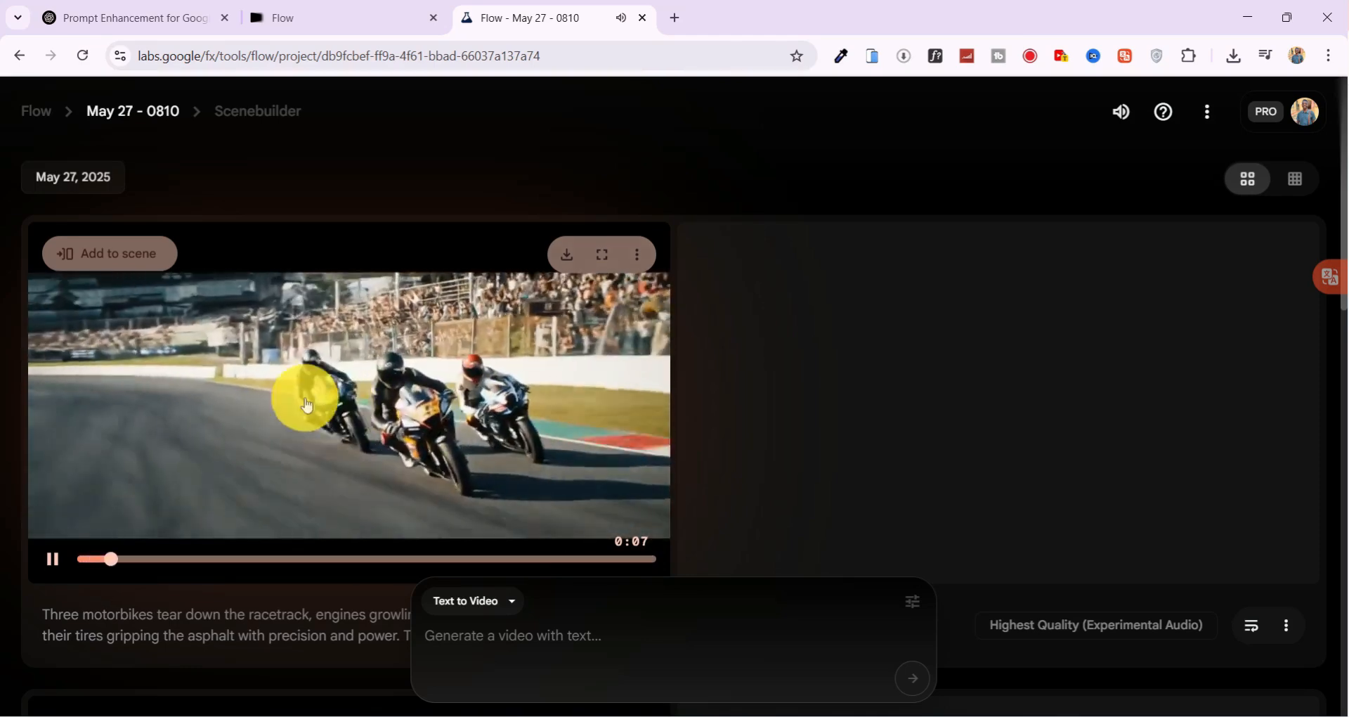
click(58, 559)
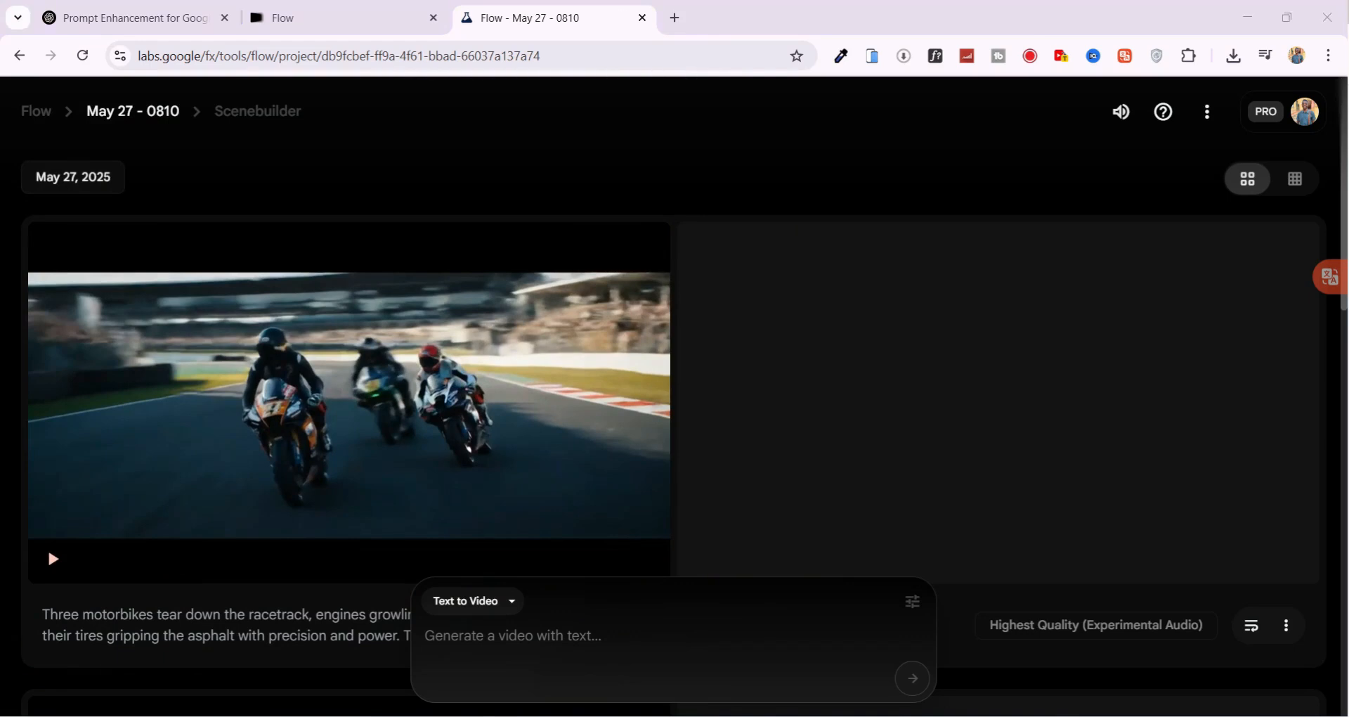
Step: Send the stranded-car breakdown scene to ChatGPT for a cinematic Veo prompt
click(156, 24)
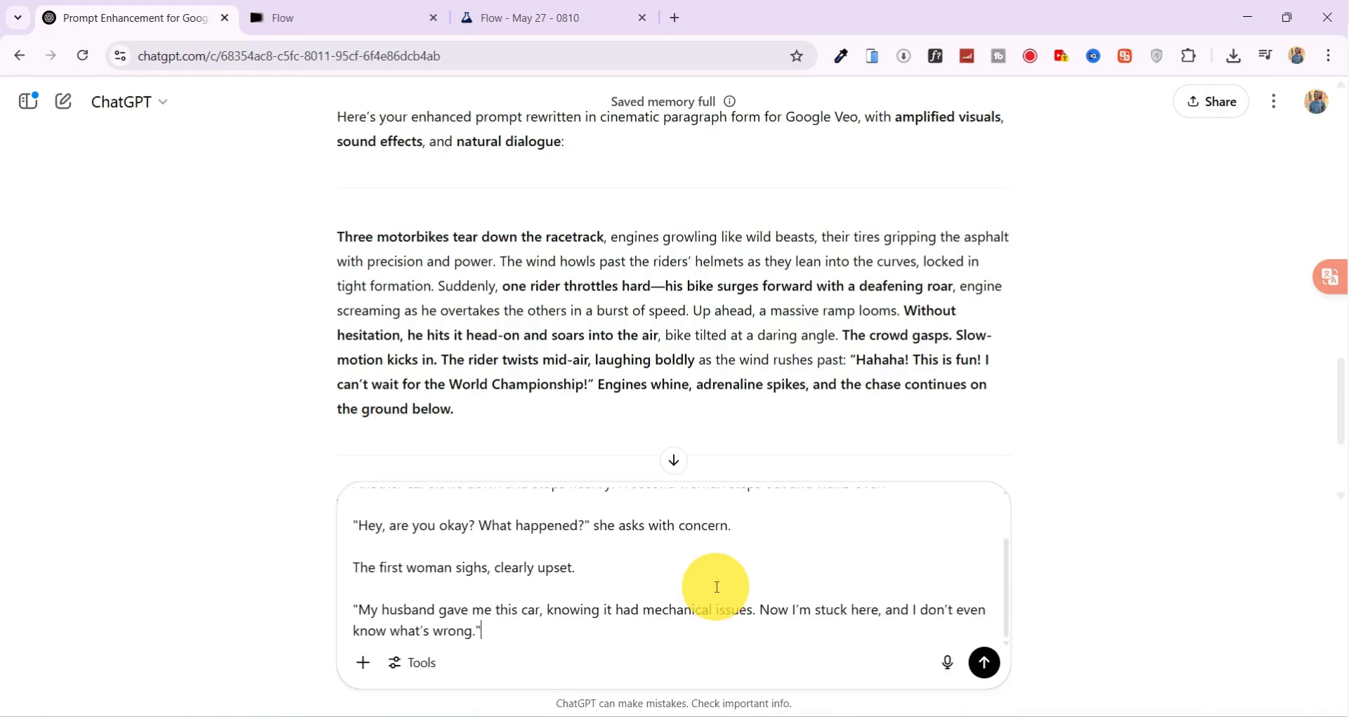
click(983, 662)
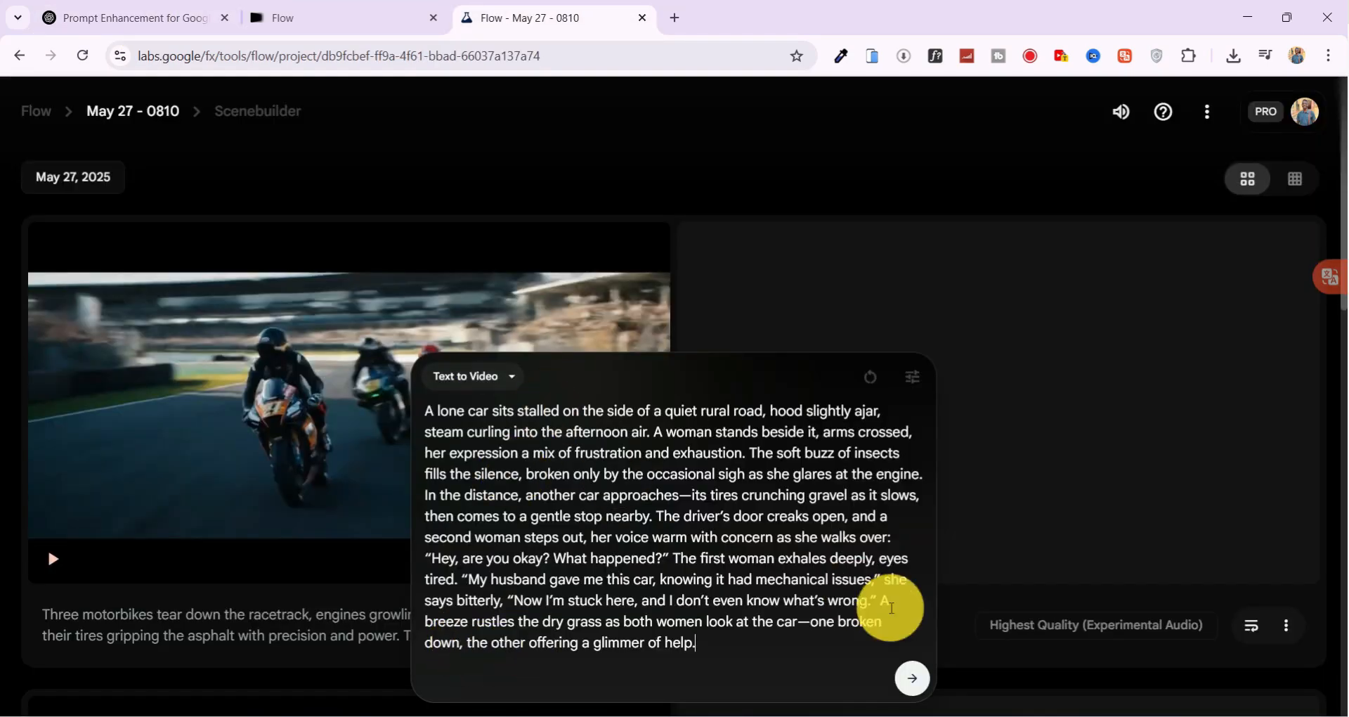
Step: Generate the Veo 3 clip of two women beside the steaming stalled car
click(915, 681)
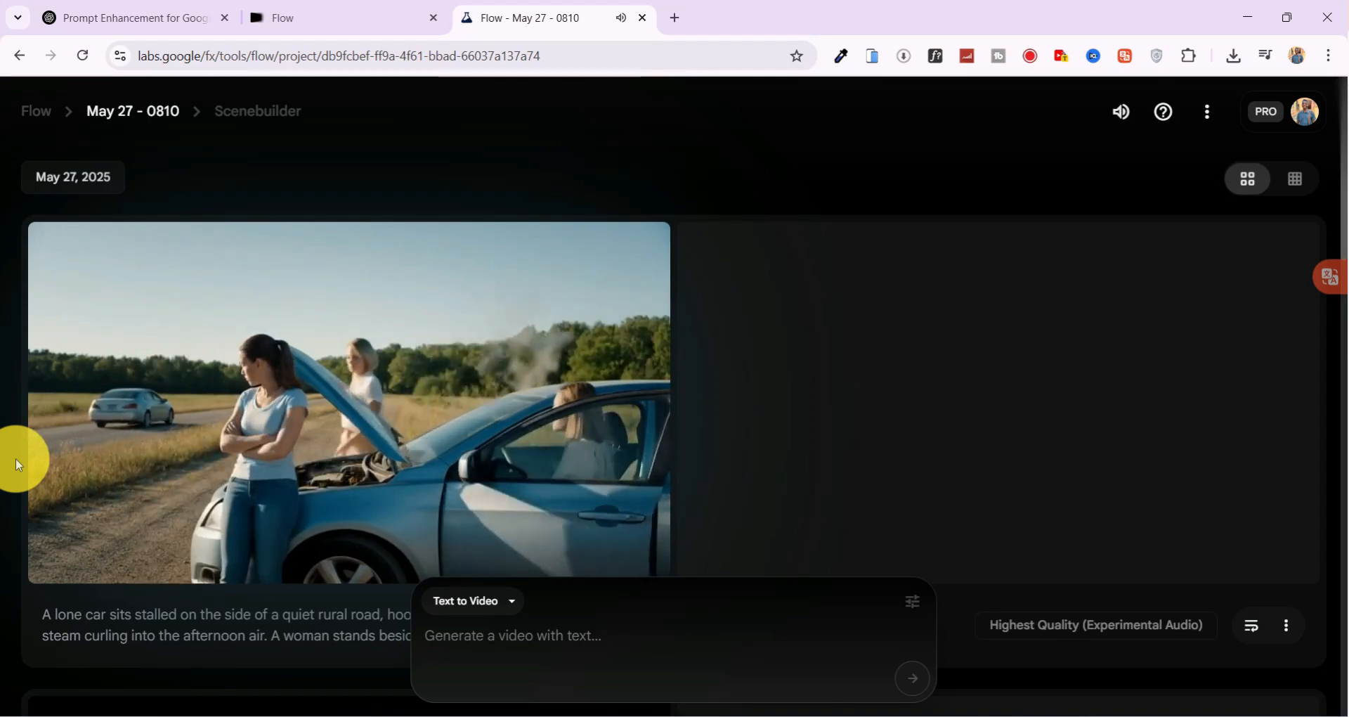
Step: Get ChatGPT's enhanced lady-by-steaming-car call-for-help prompt and paste it into Flow's Text to Video box
key(ctrl+1)
click(982, 662)
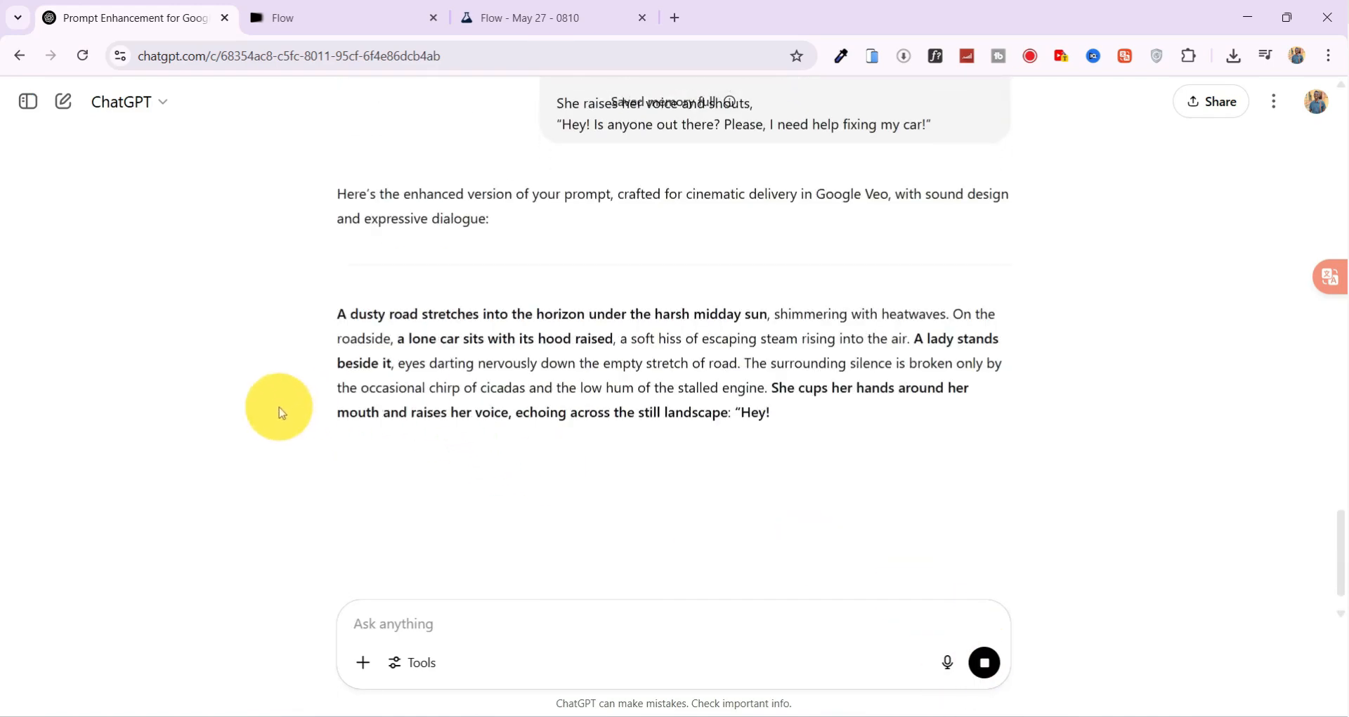
drag(337, 313, 397, 485)
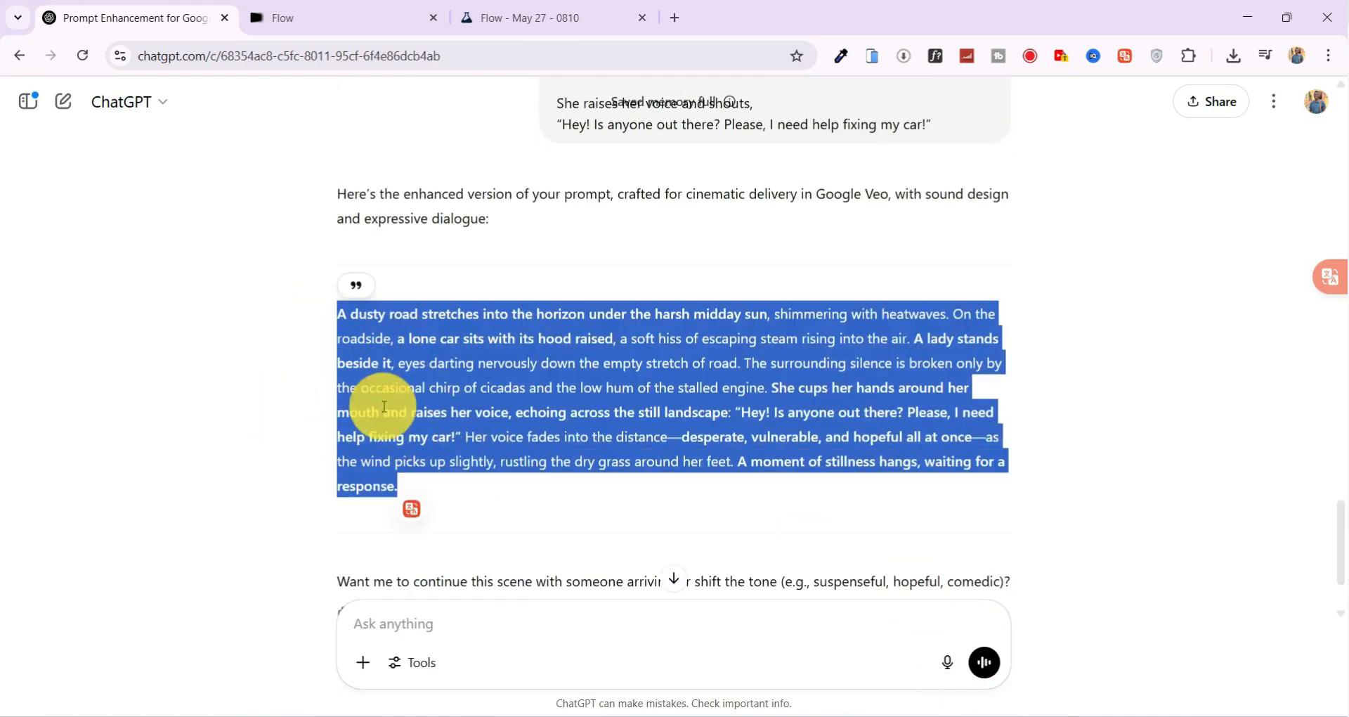
key(ctrl+c)
key(ctrl+3)
key(ctrl+v)
Step: Generate the Veo 3 roadside call-for-help clip and play it through from the start
click(926, 685)
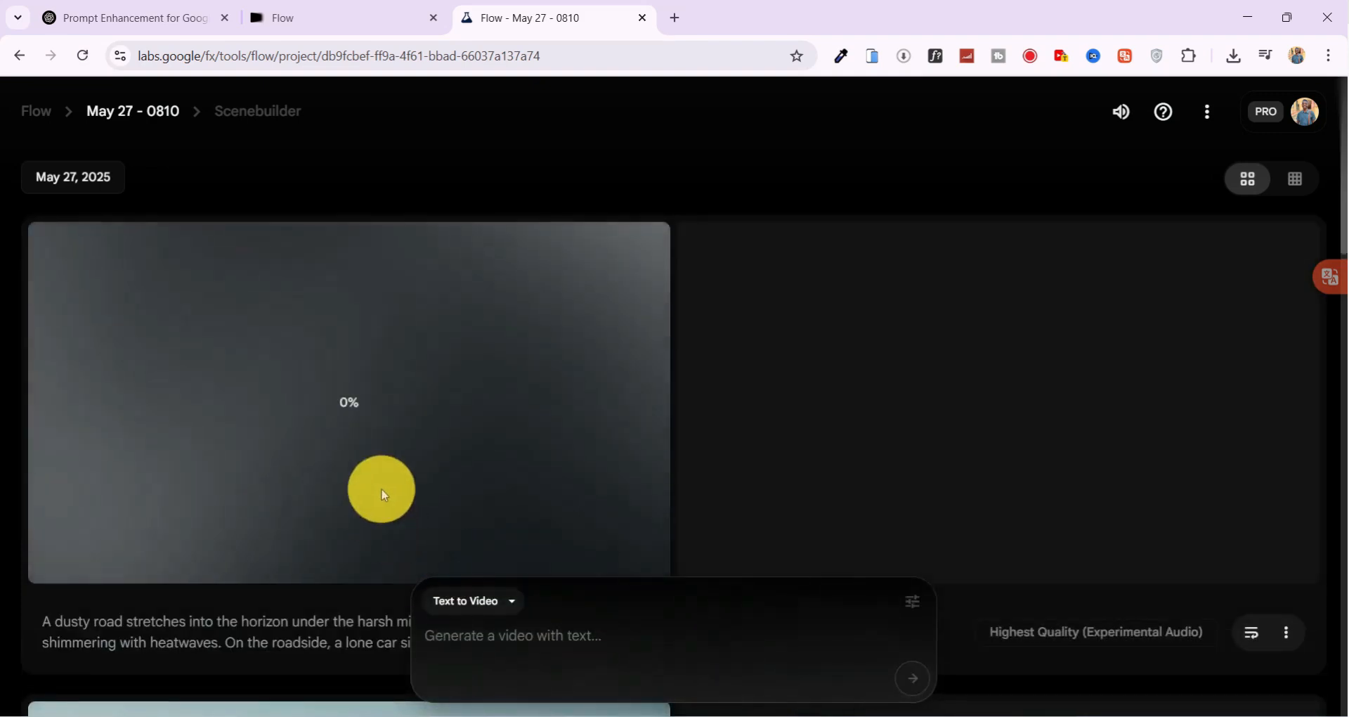
click(56, 568)
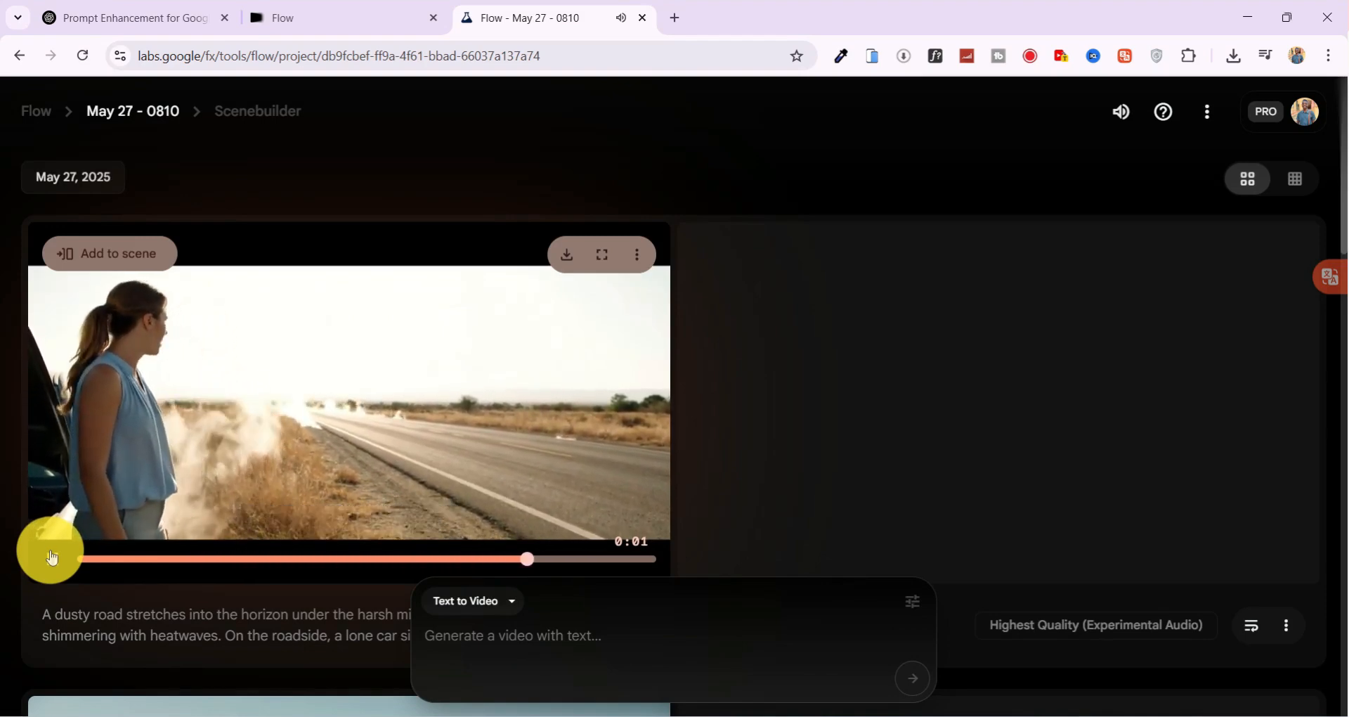
click(51, 554)
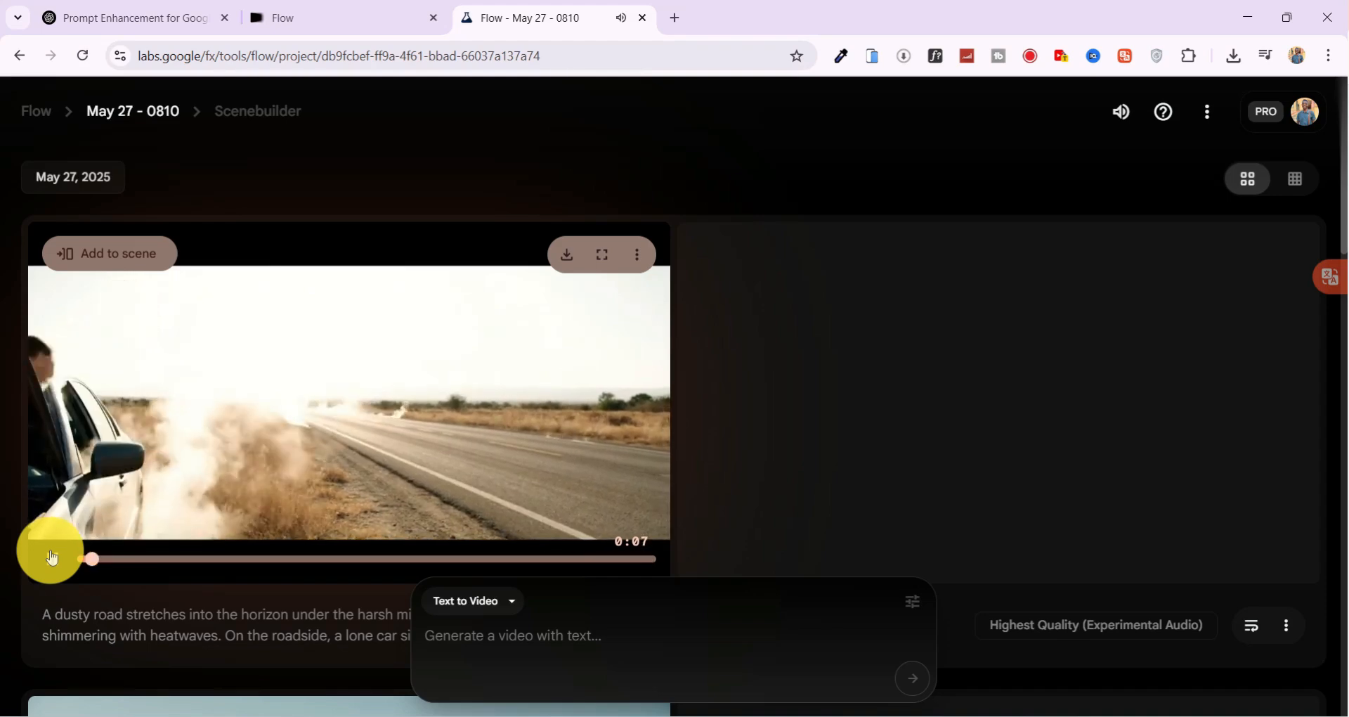